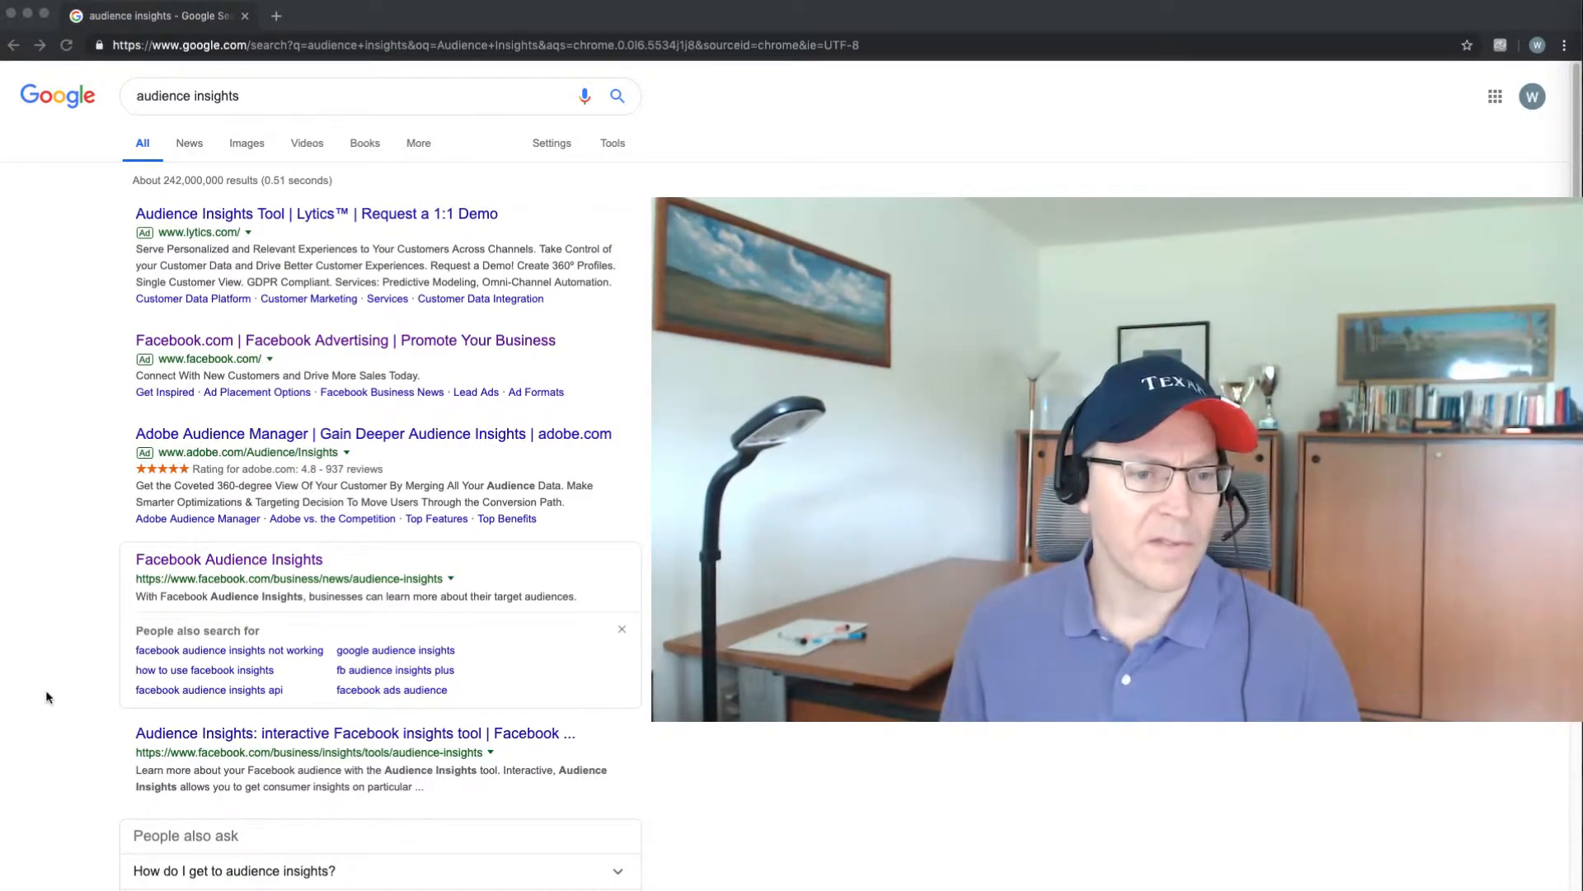
# Open Facebook's Audience Insights tool from the search results, start with Everyone on Facebook, and dismiss the introductory notices
pyautogui.click(361, 736)
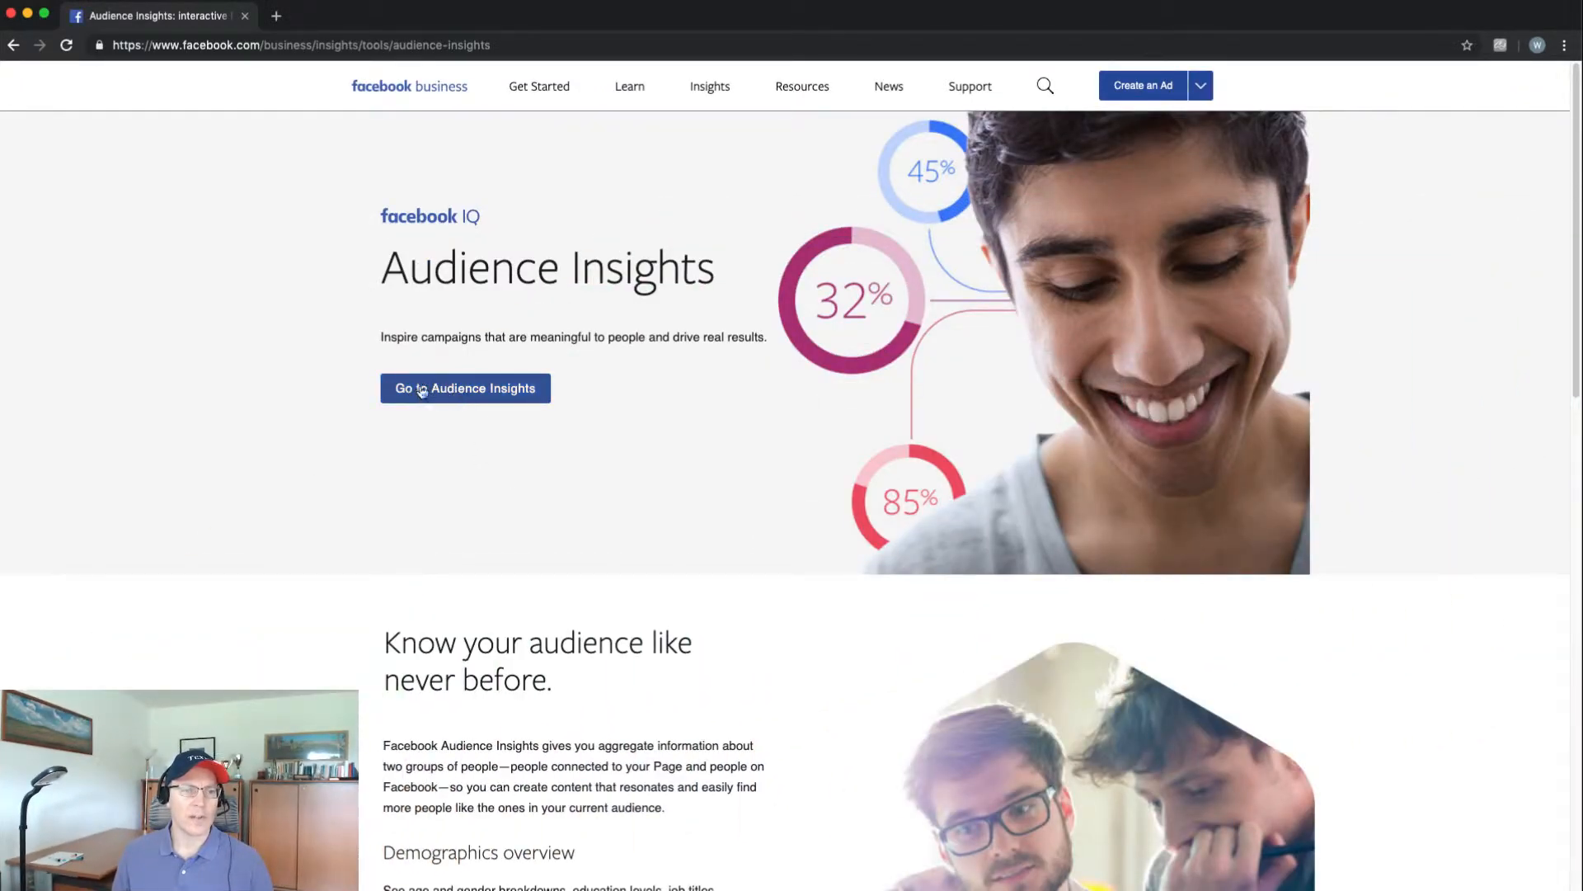
pyautogui.click(468, 393)
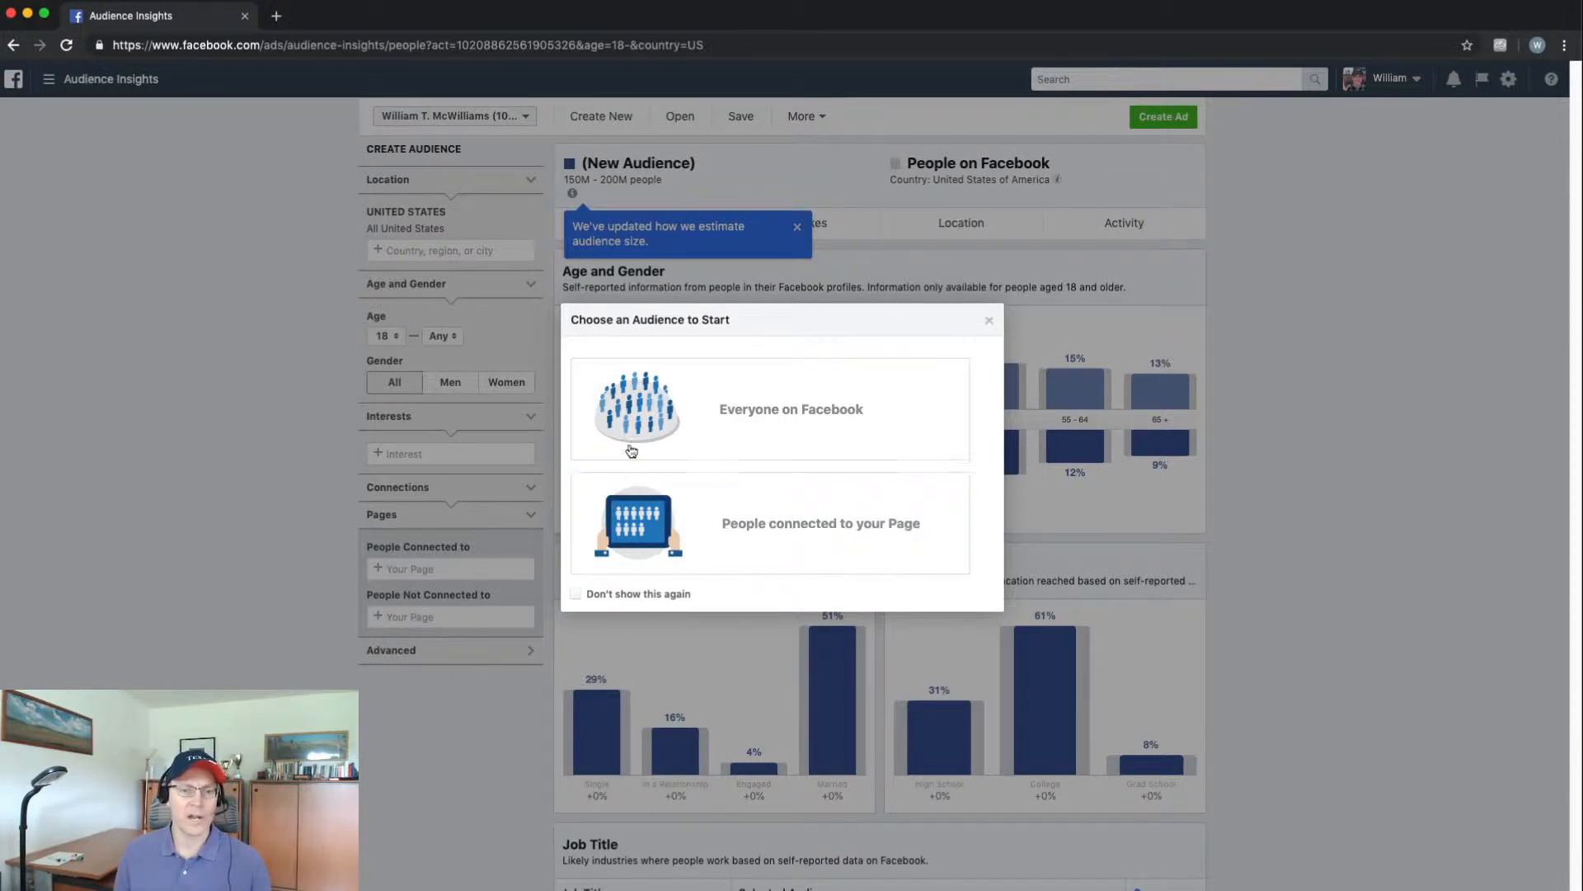
pyautogui.click(631, 449)
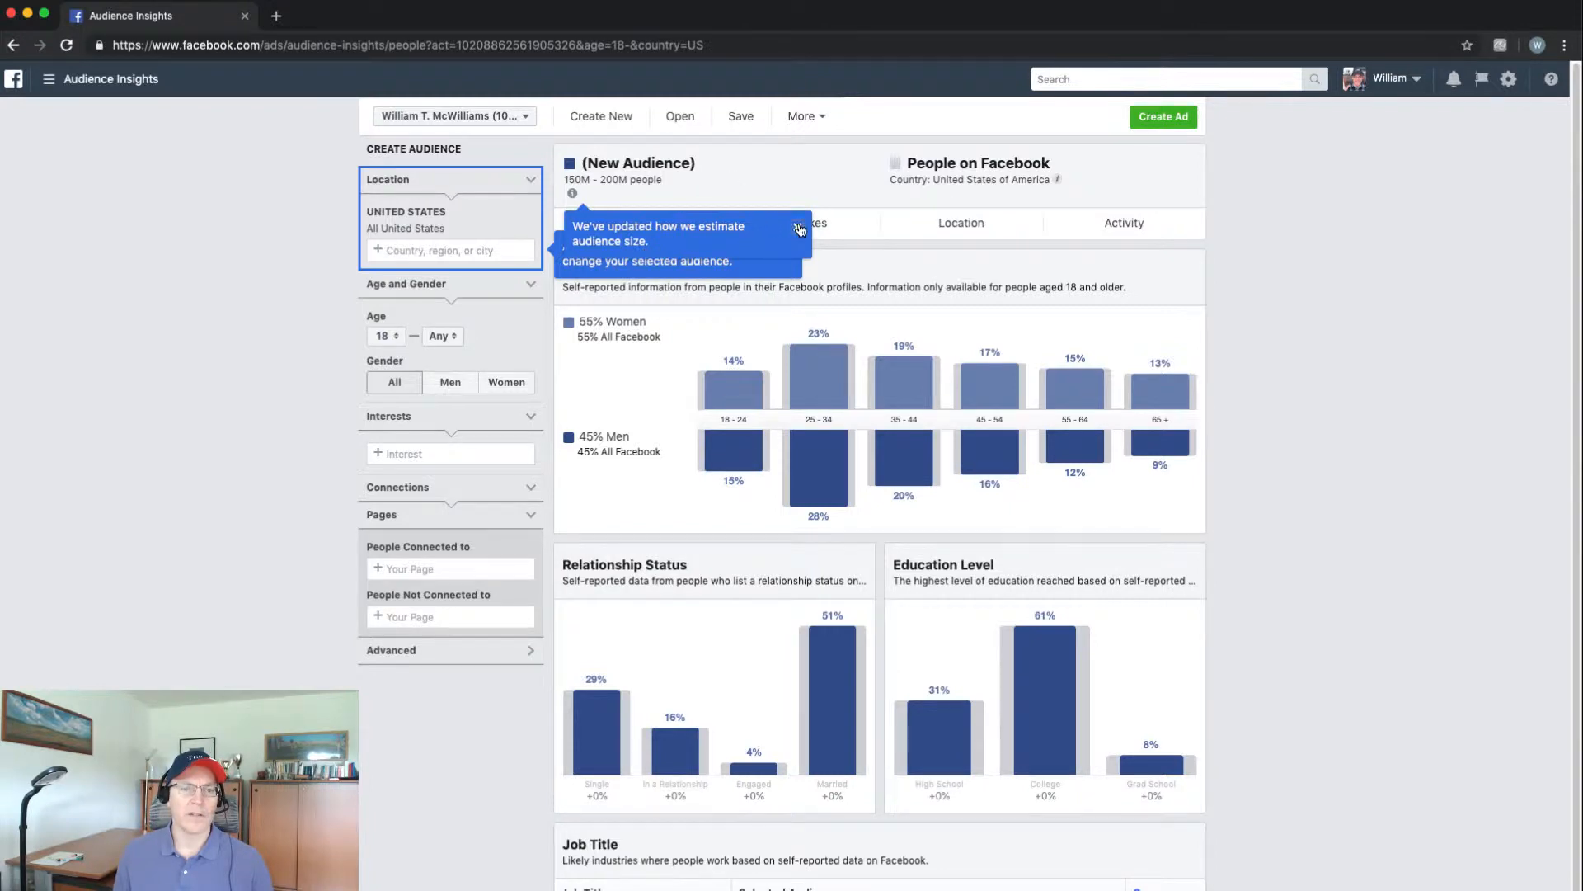
pyautogui.click(787, 248)
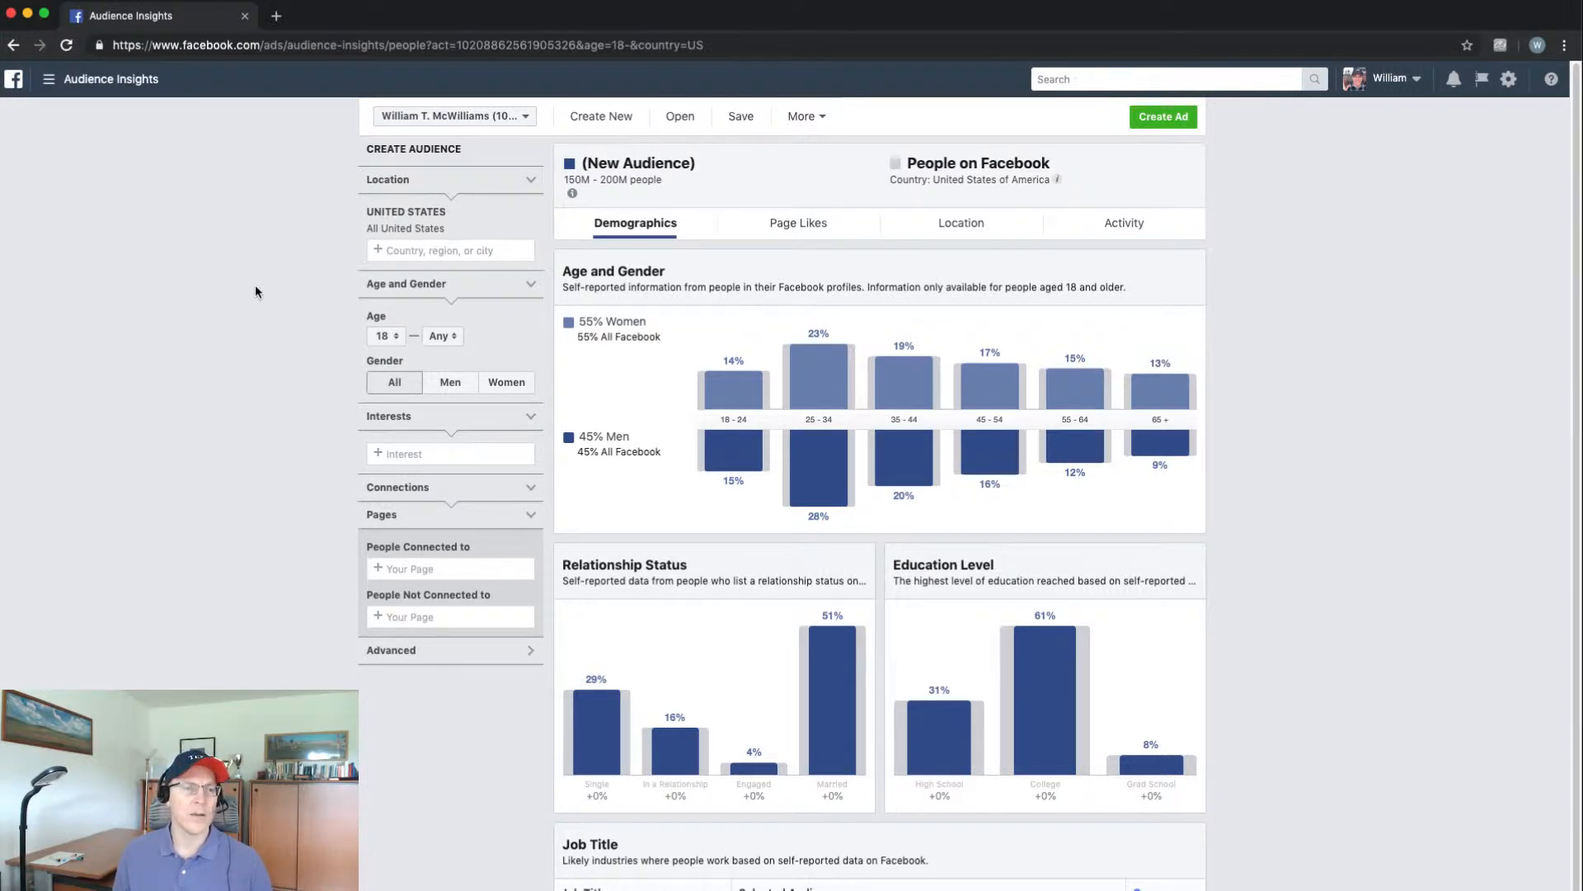
# Add Fishing as an interest for the United States audience and dismiss the audience-size notice
pyautogui.moveTo(399, 231)
pyautogui.click(403, 454)
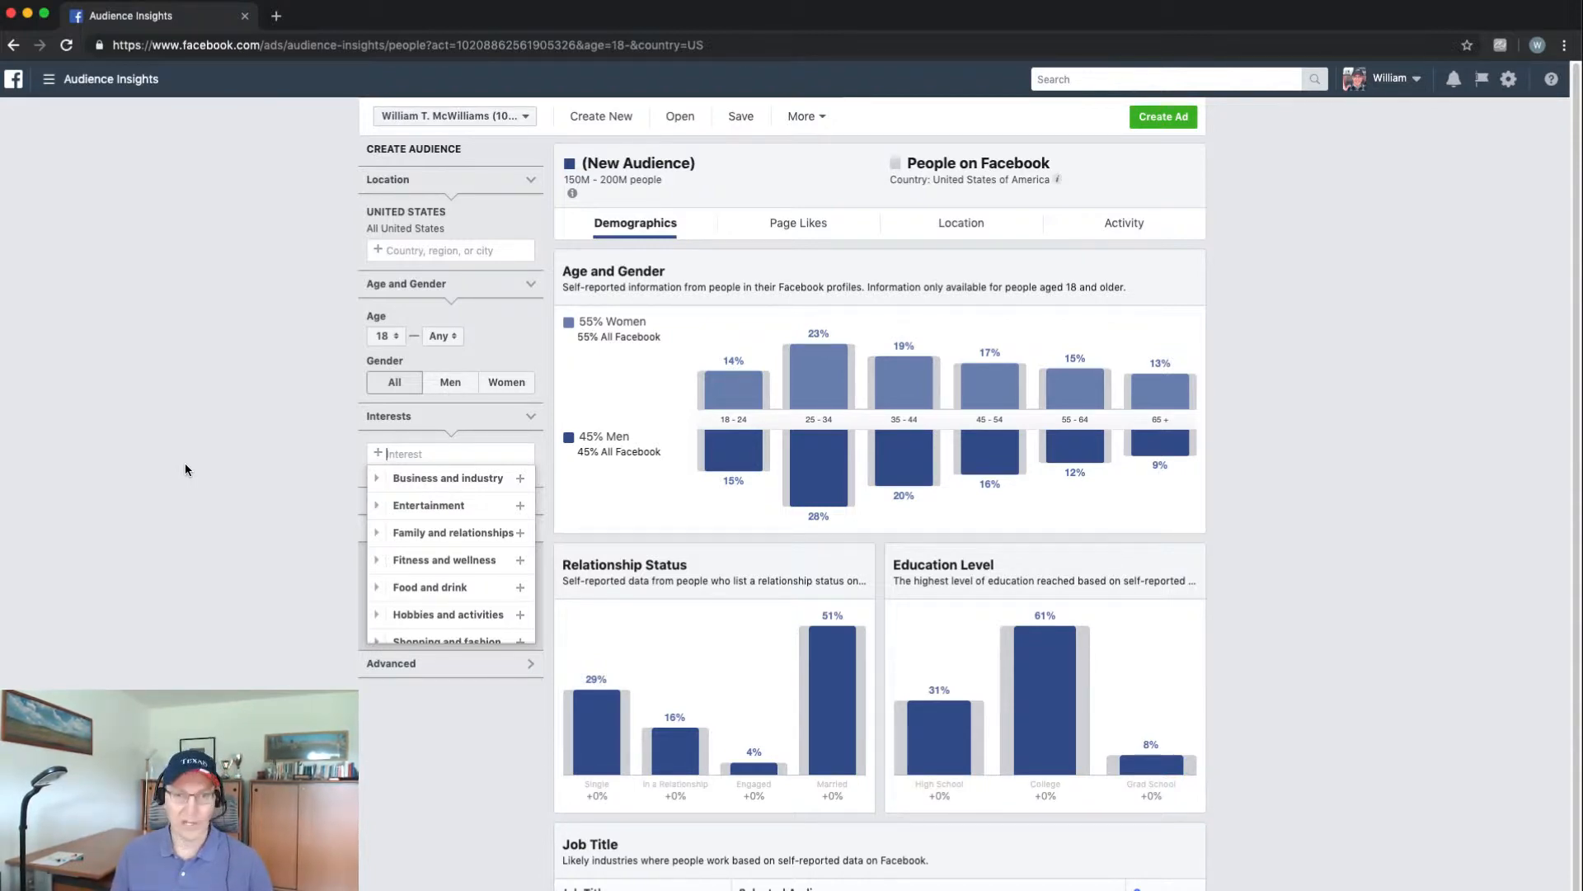
pyautogui.write('fish')
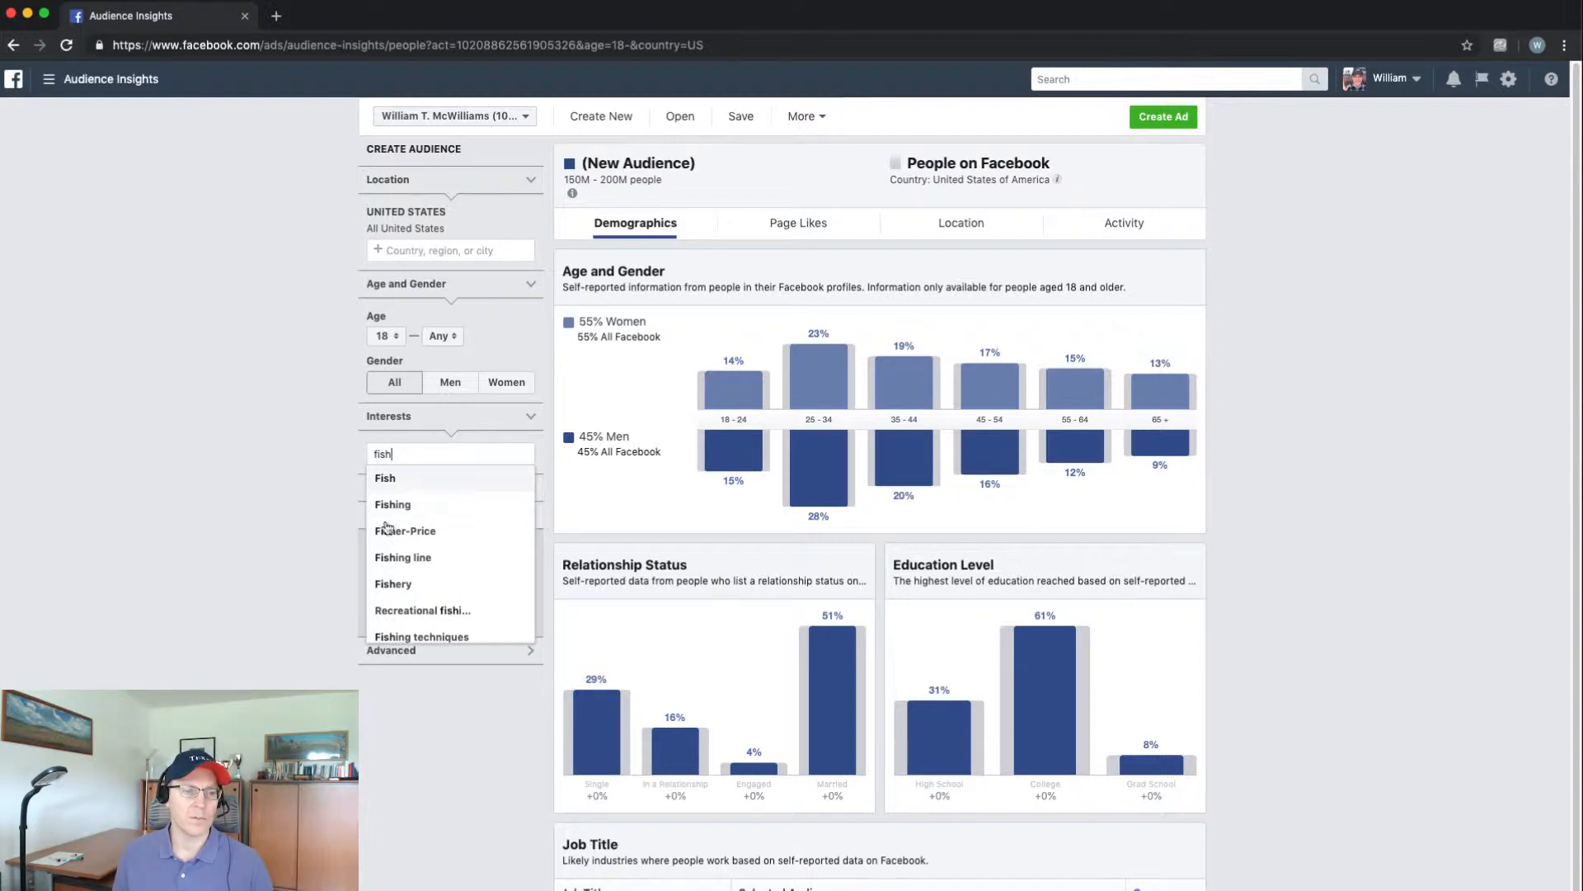
pyautogui.click(400, 505)
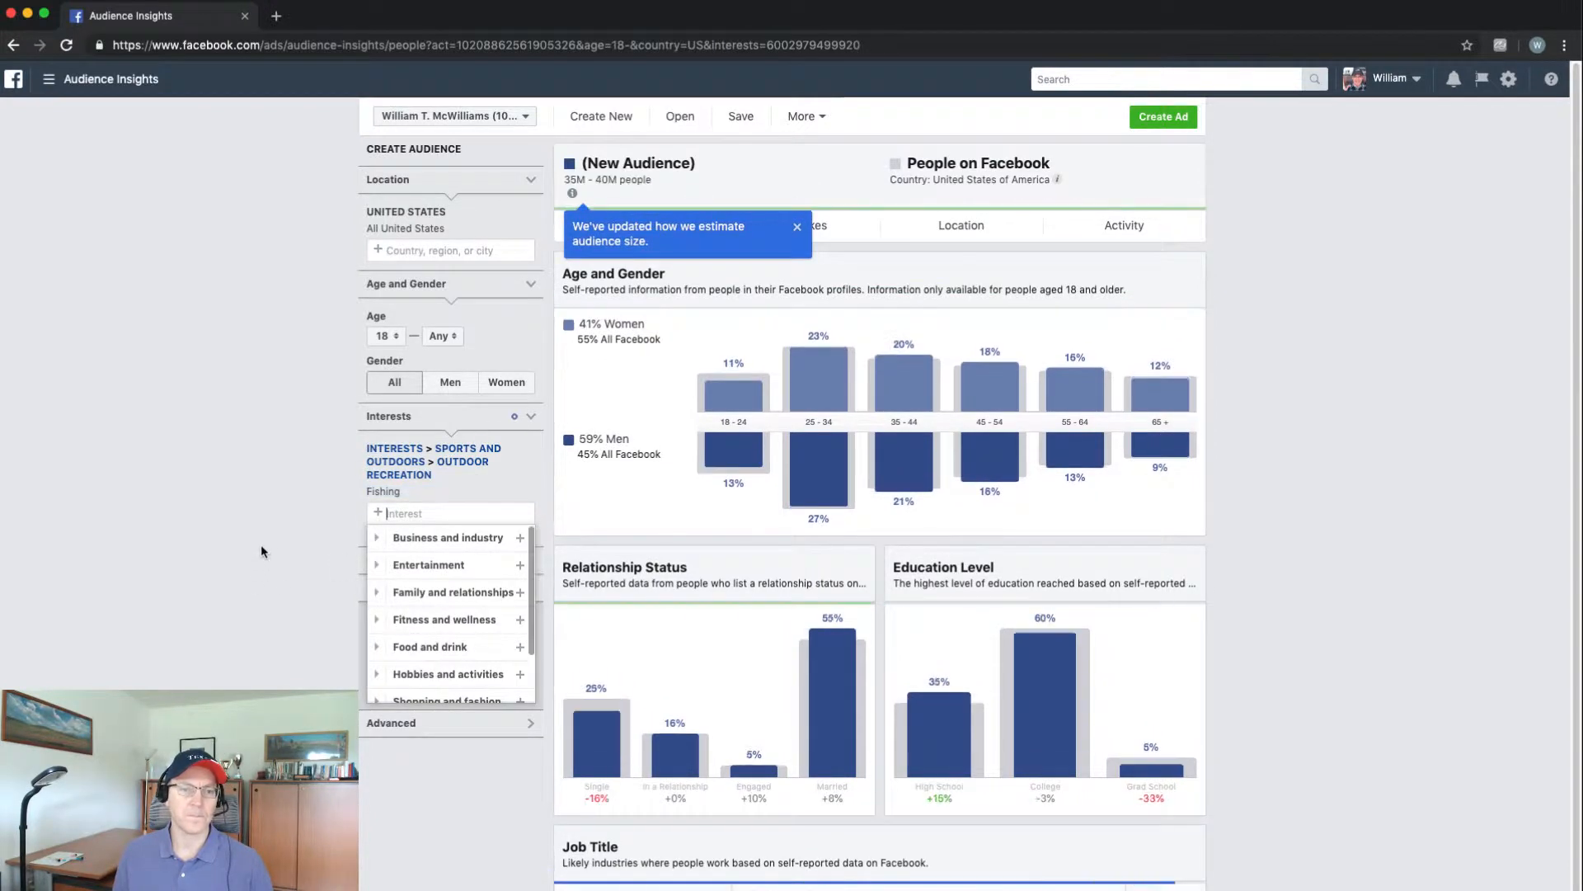
pyautogui.click(259, 549)
pyautogui.click(798, 229)
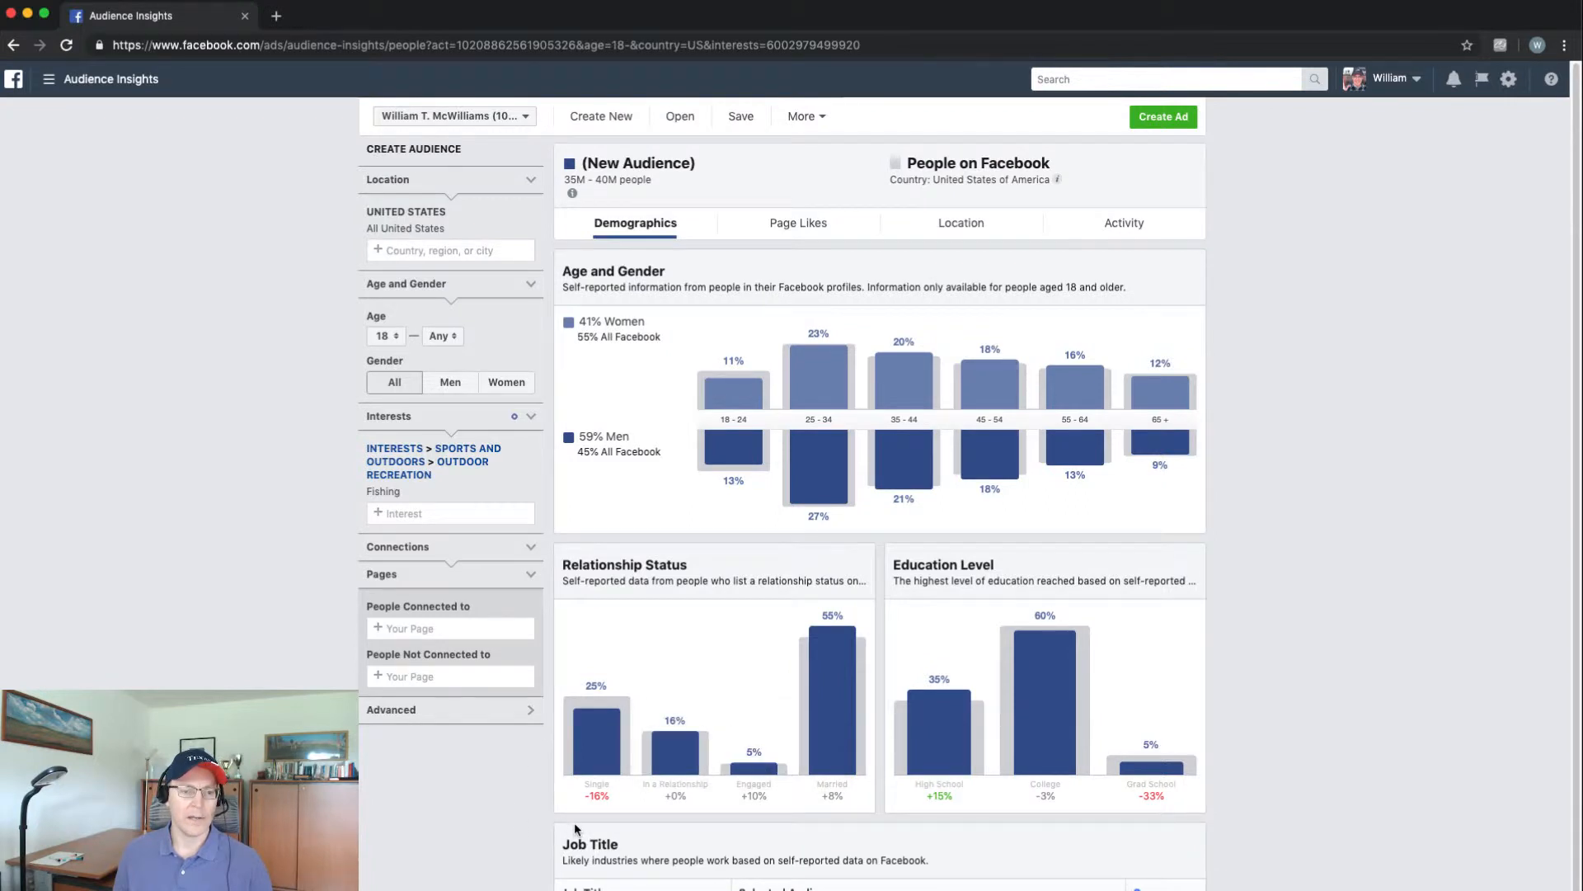
# Examine the fishing audience's demographics, including relationship status and the job titles compared with all of Facebook
pyautogui.moveTo(601, 791)
pyautogui.moveTo(598, 739)
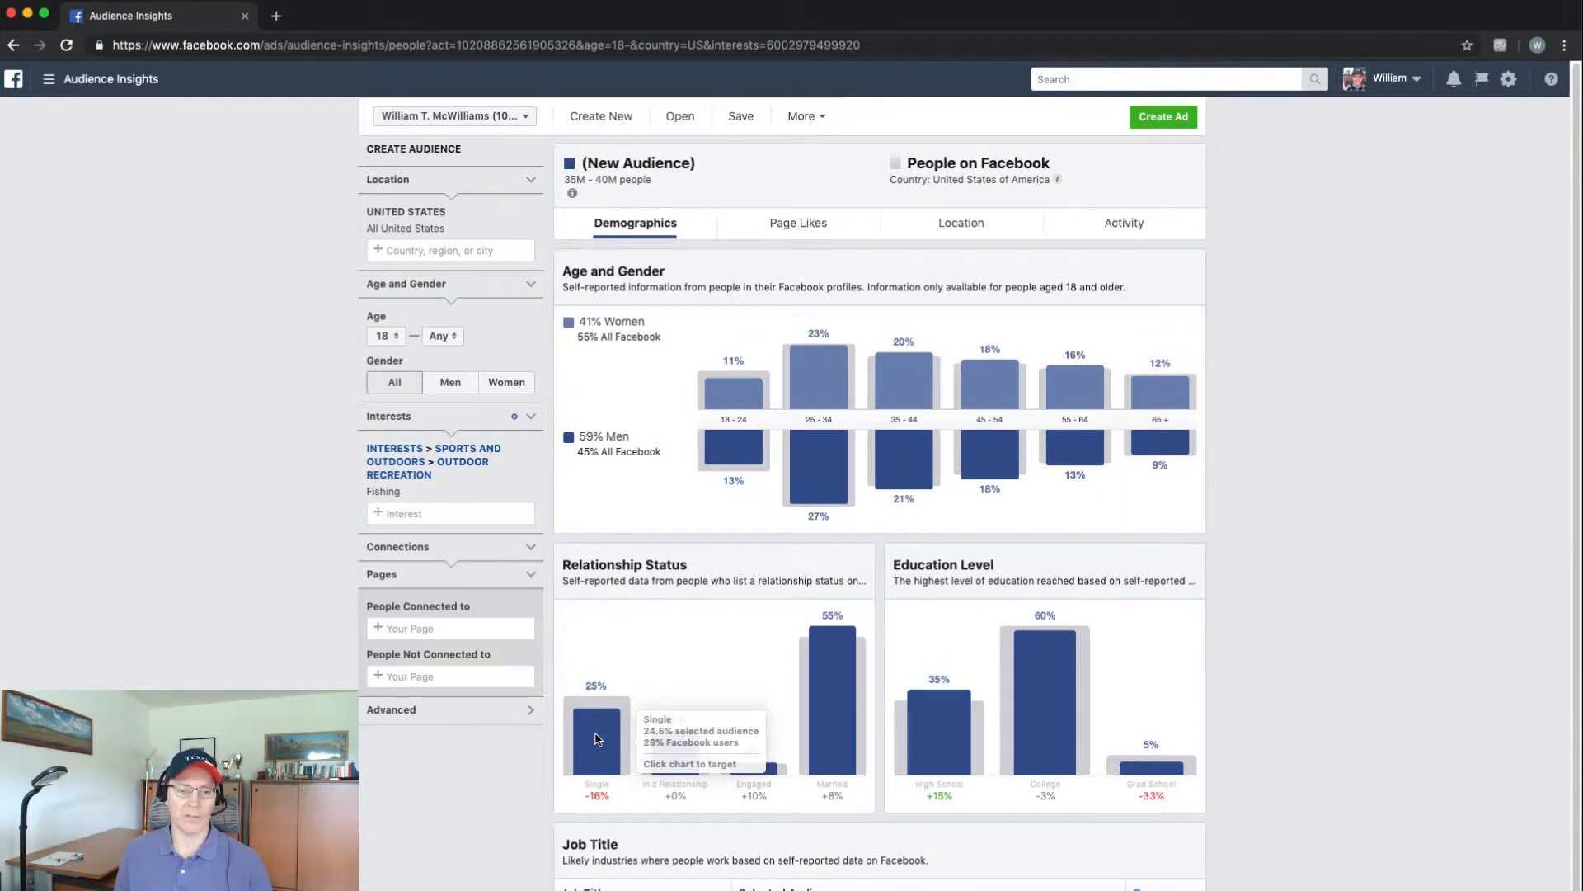
pyautogui.moveTo(850, 734)
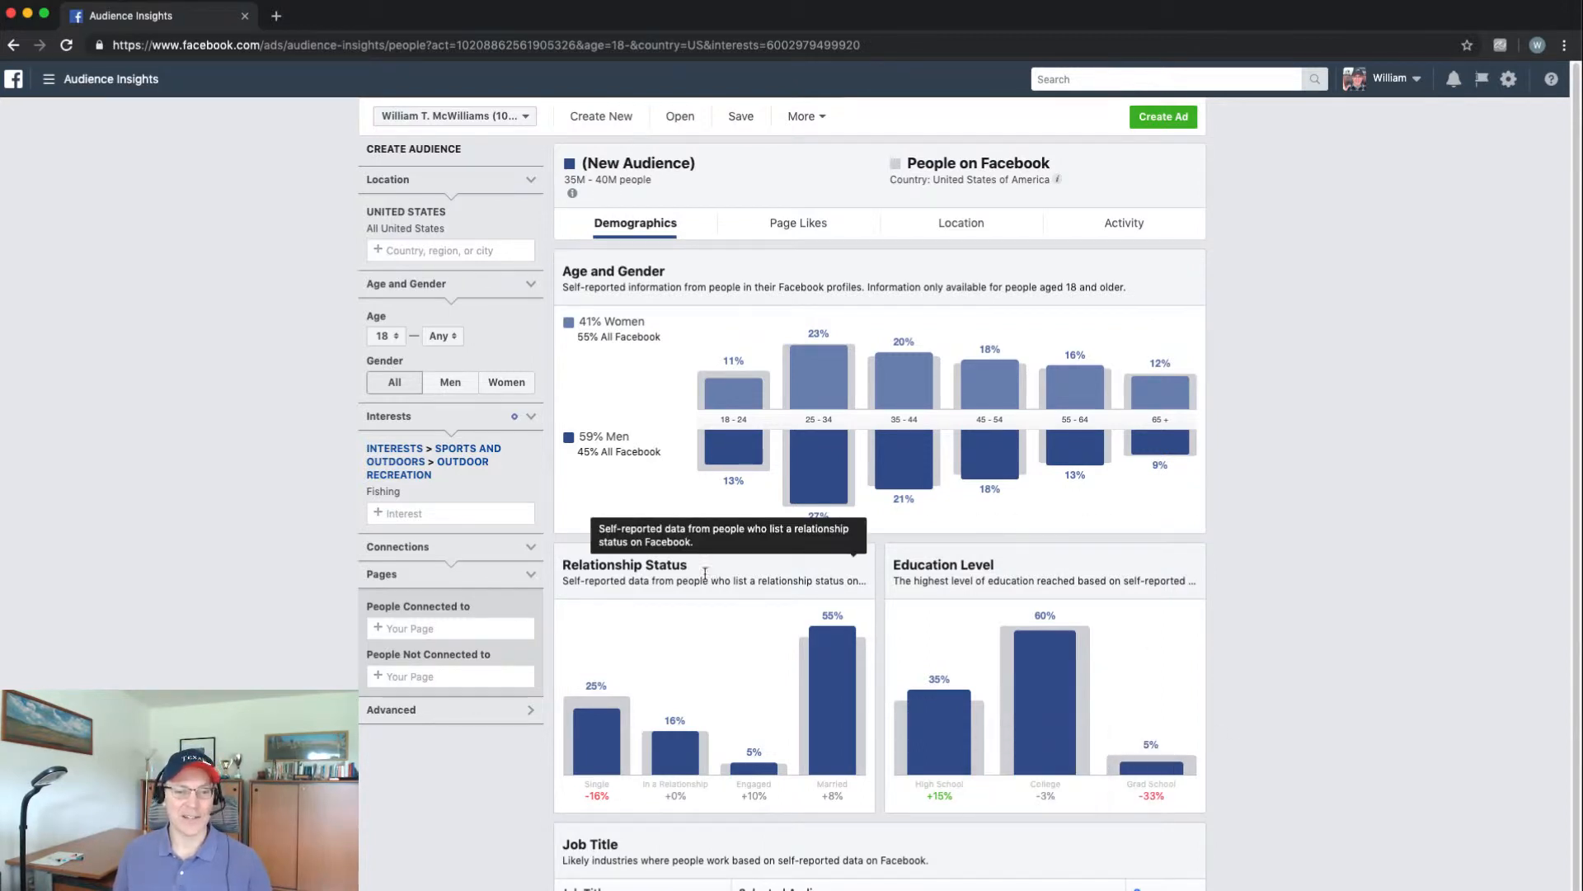
pyautogui.moveTo(825, 617)
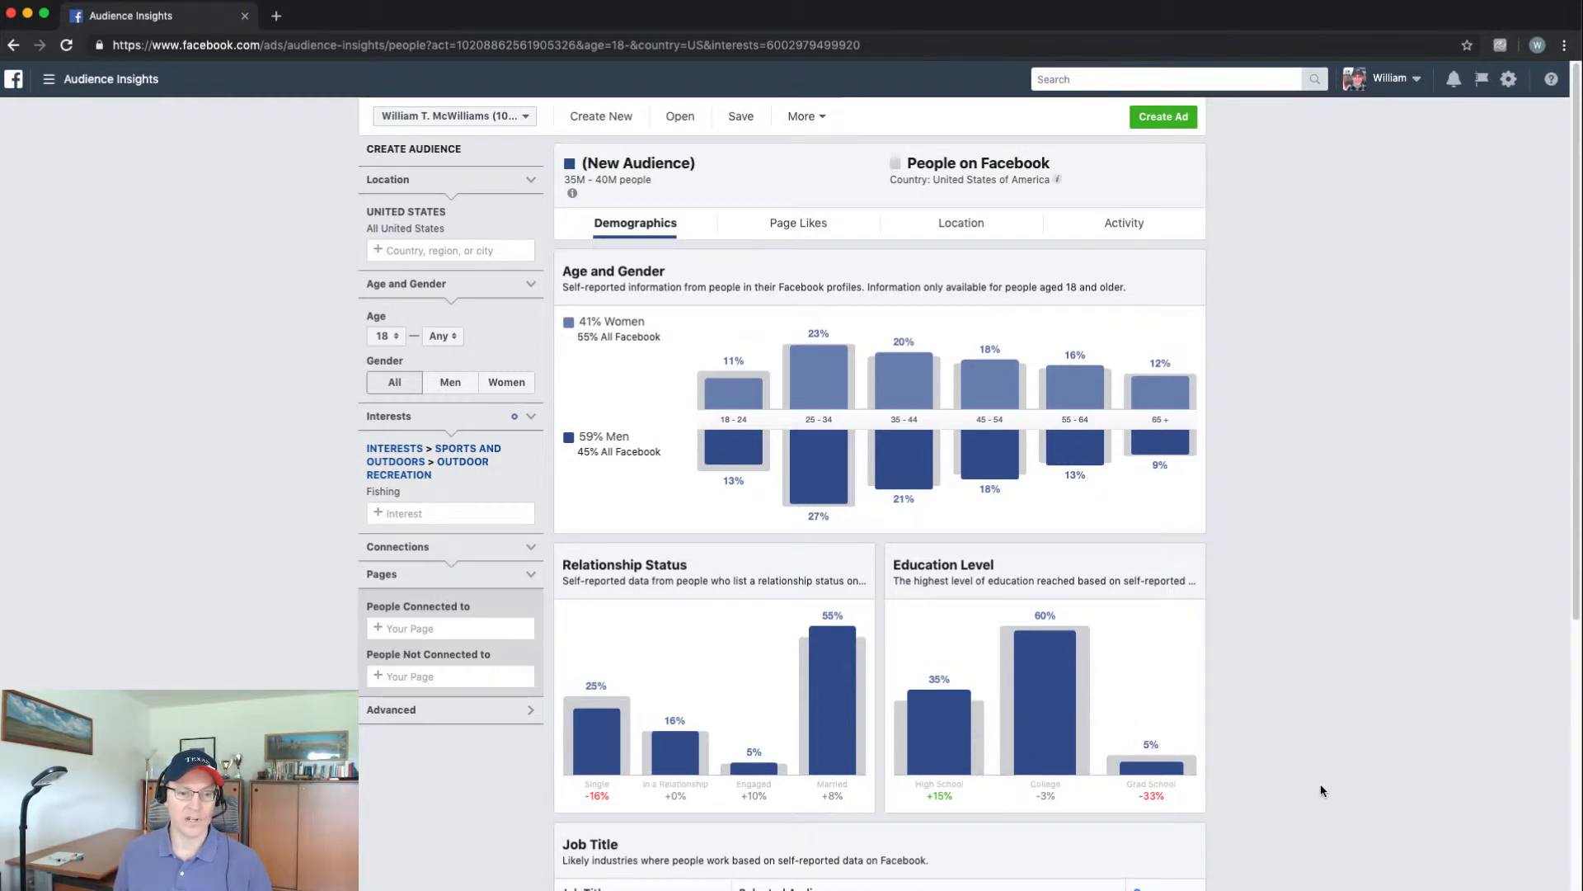
pyautogui.scroll(-3, 1320, 784)
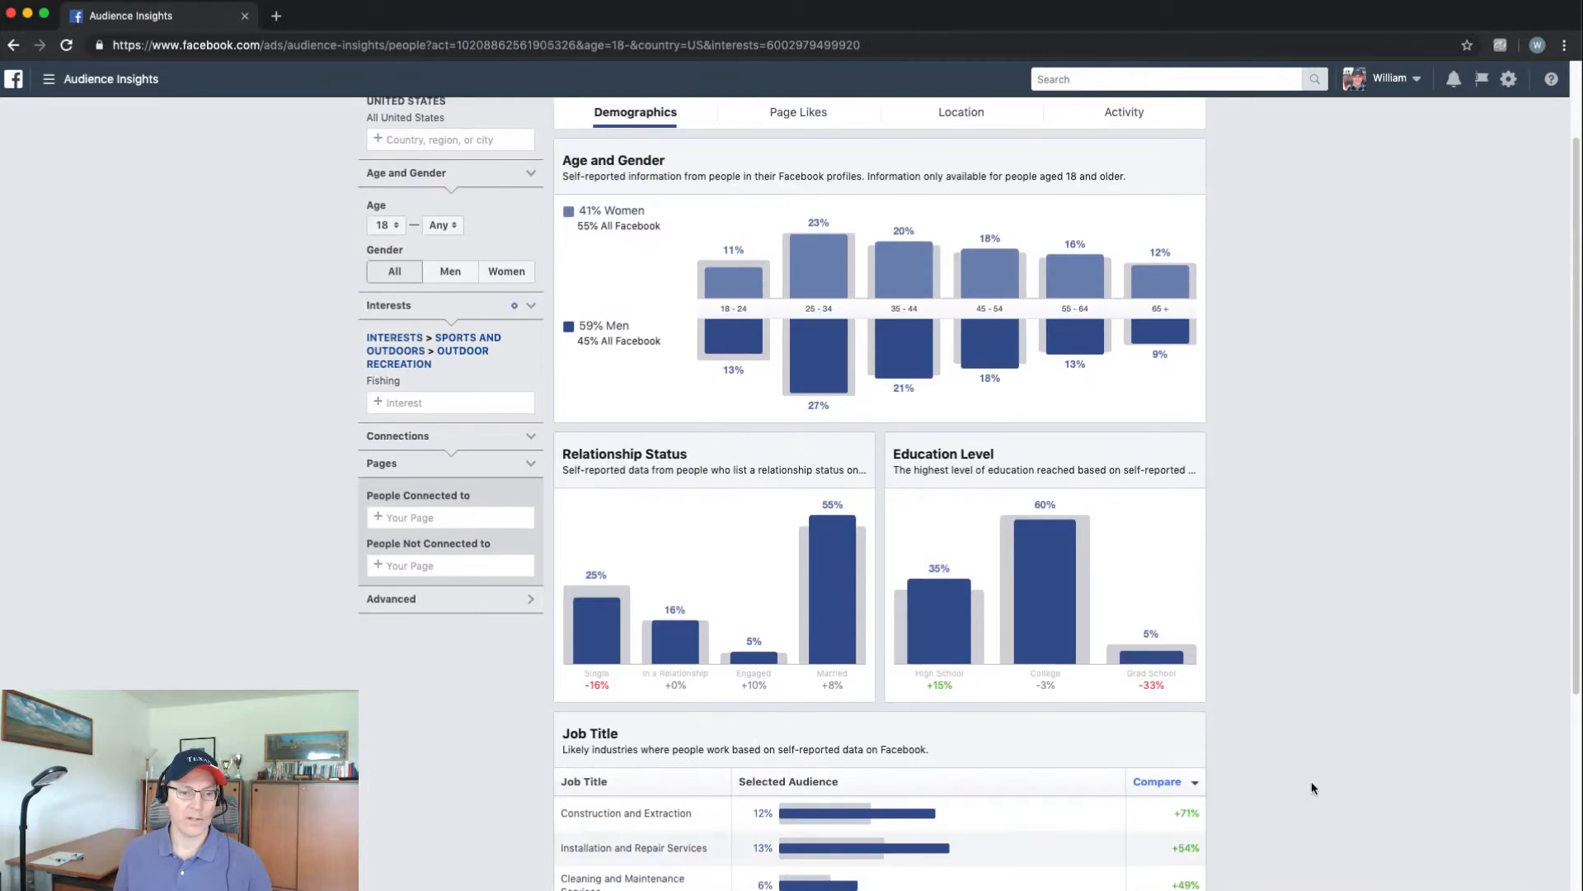
pyautogui.scroll(-5, 1313, 787)
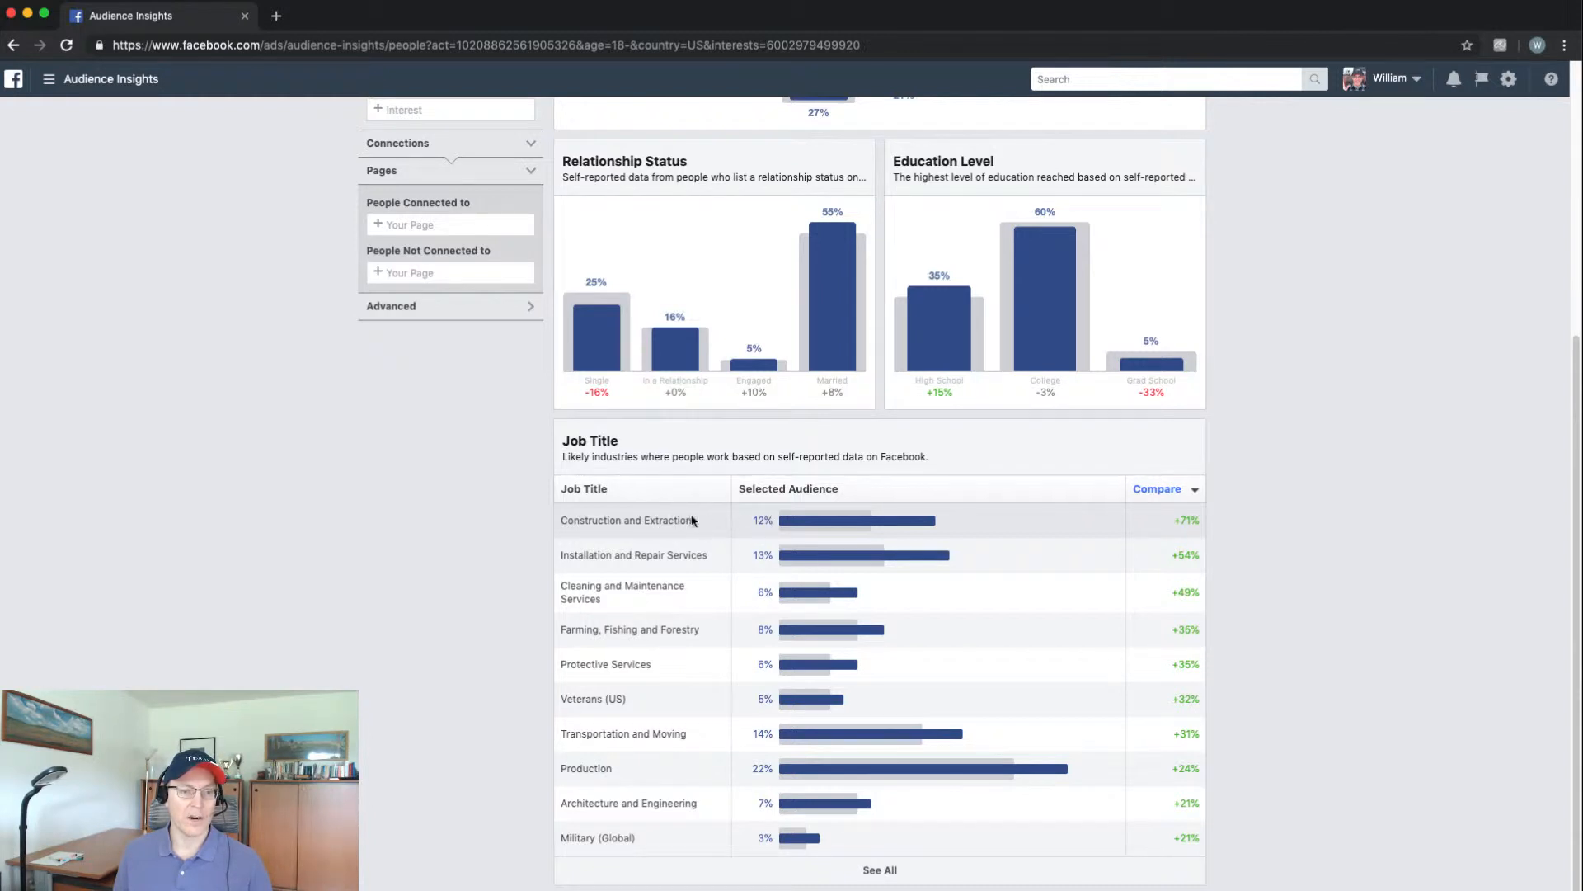
pyautogui.moveTo(693, 520); pyautogui.dragTo(551, 523)
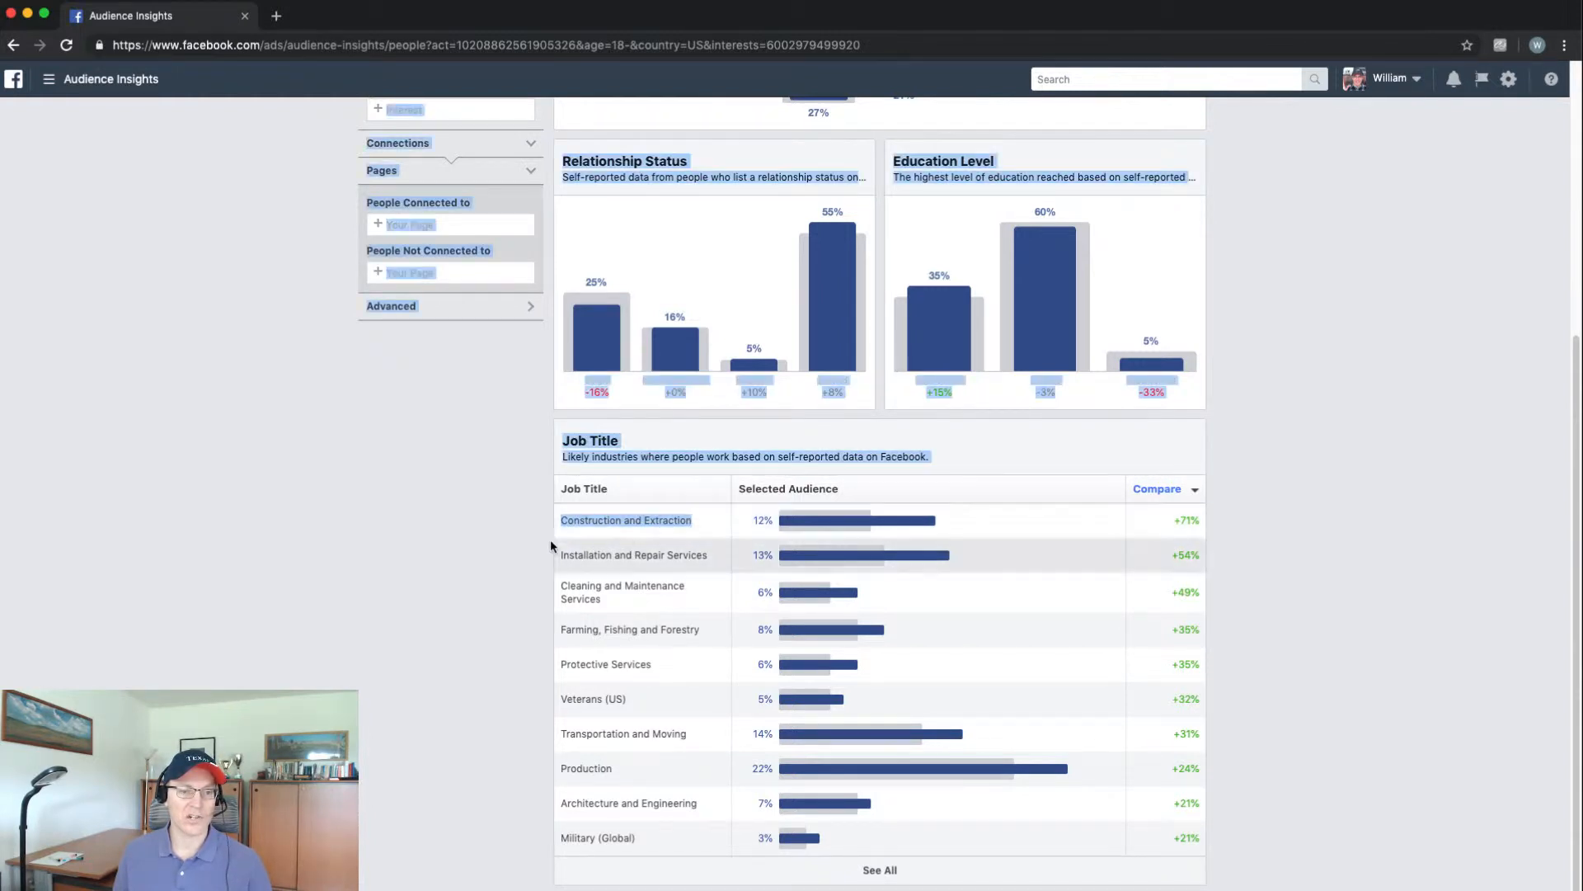
pyautogui.click(520, 530)
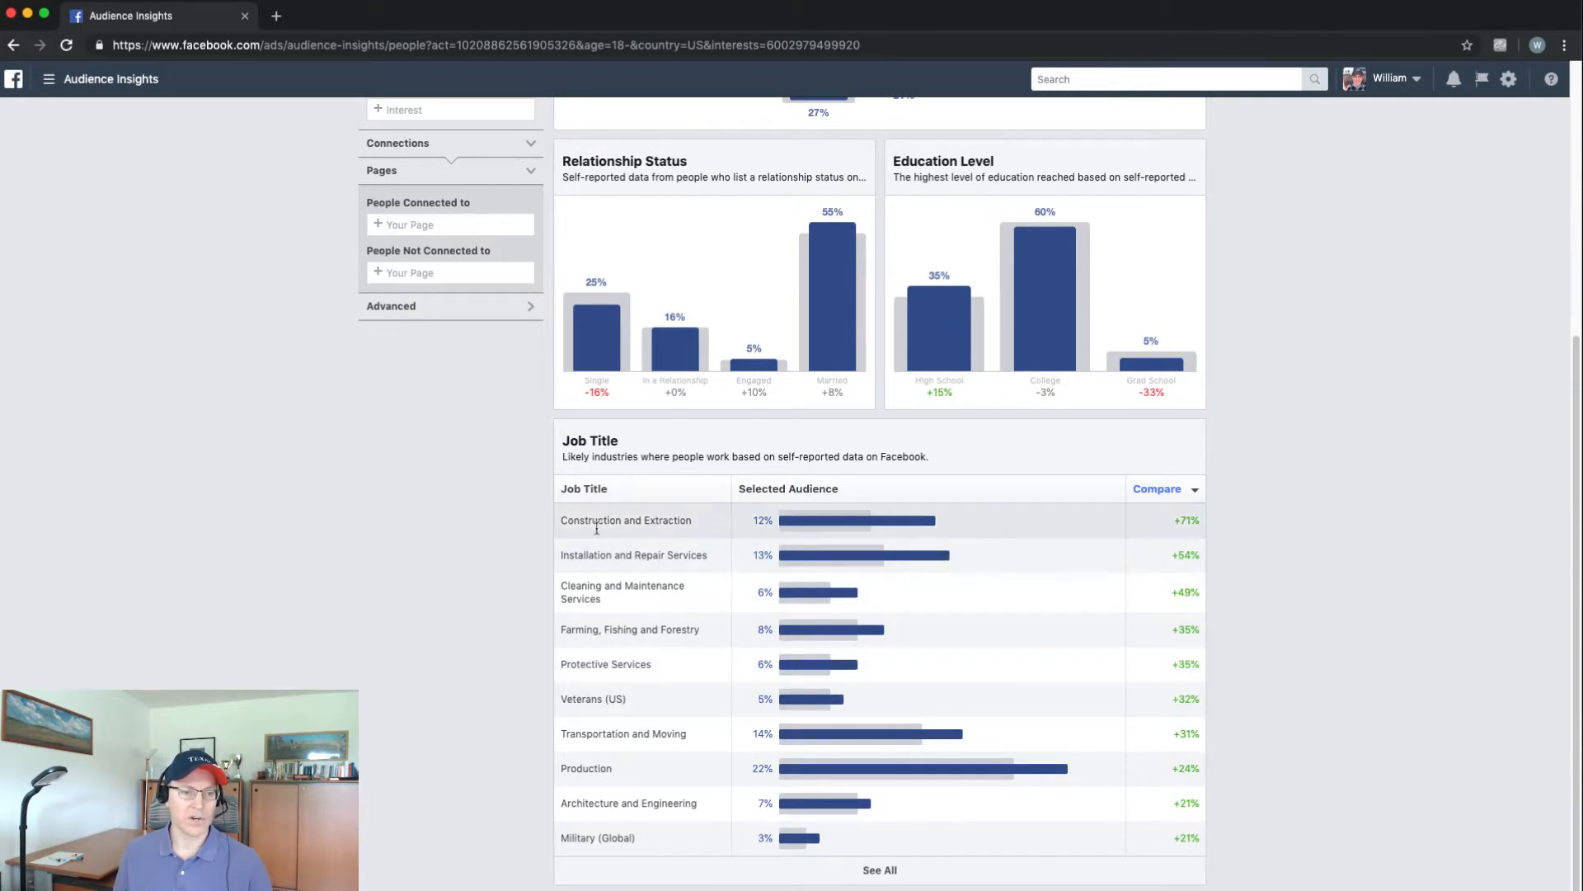
pyautogui.moveTo(921, 566)
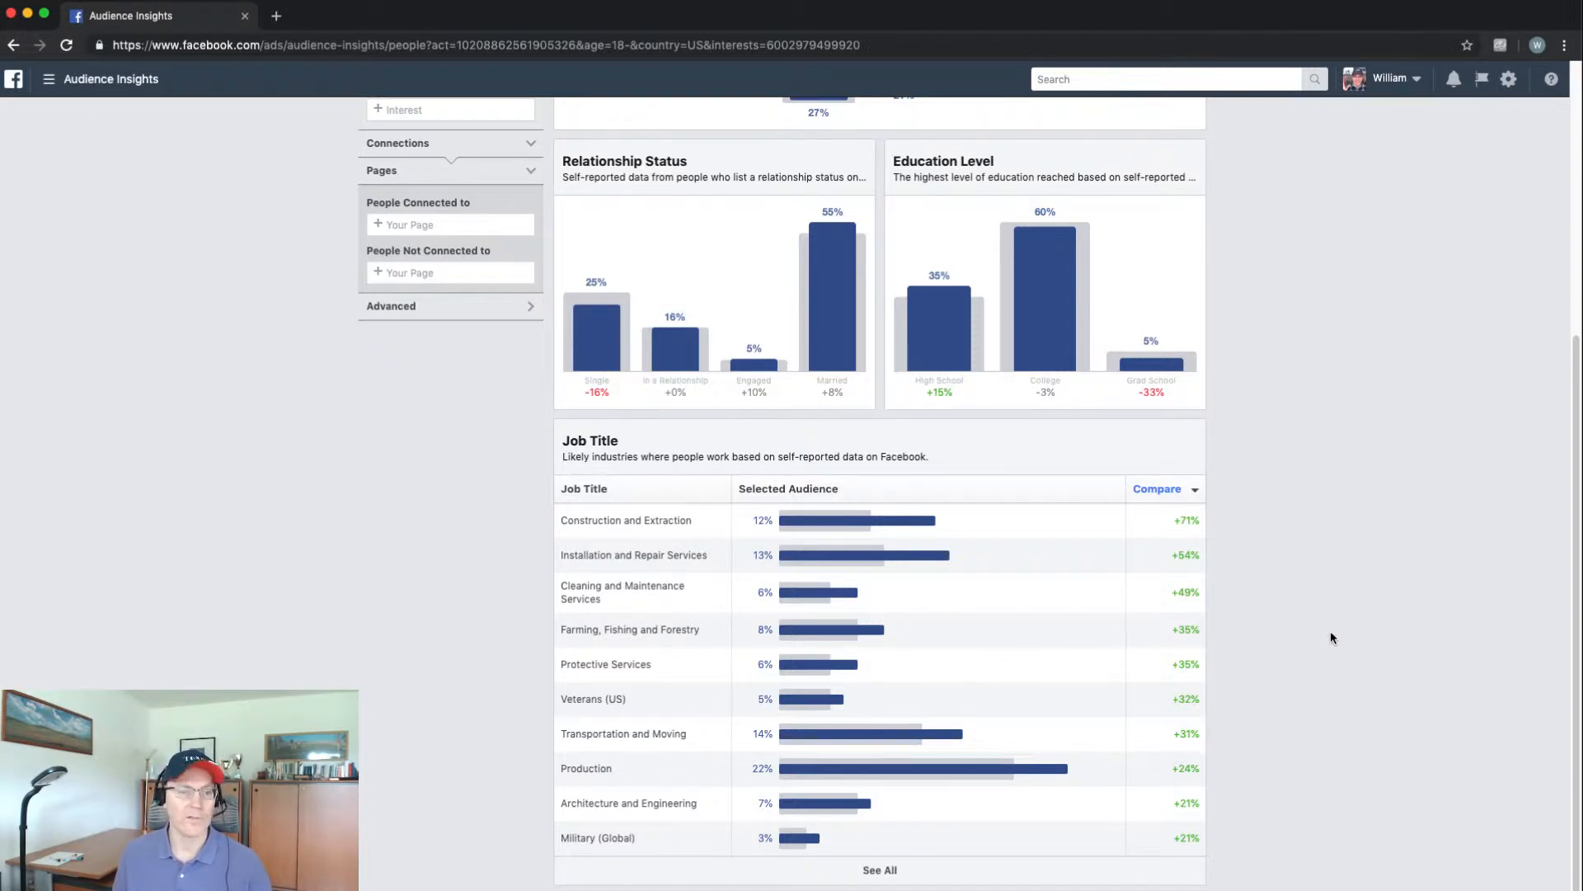
pyautogui.scroll(5, 1330, 634)
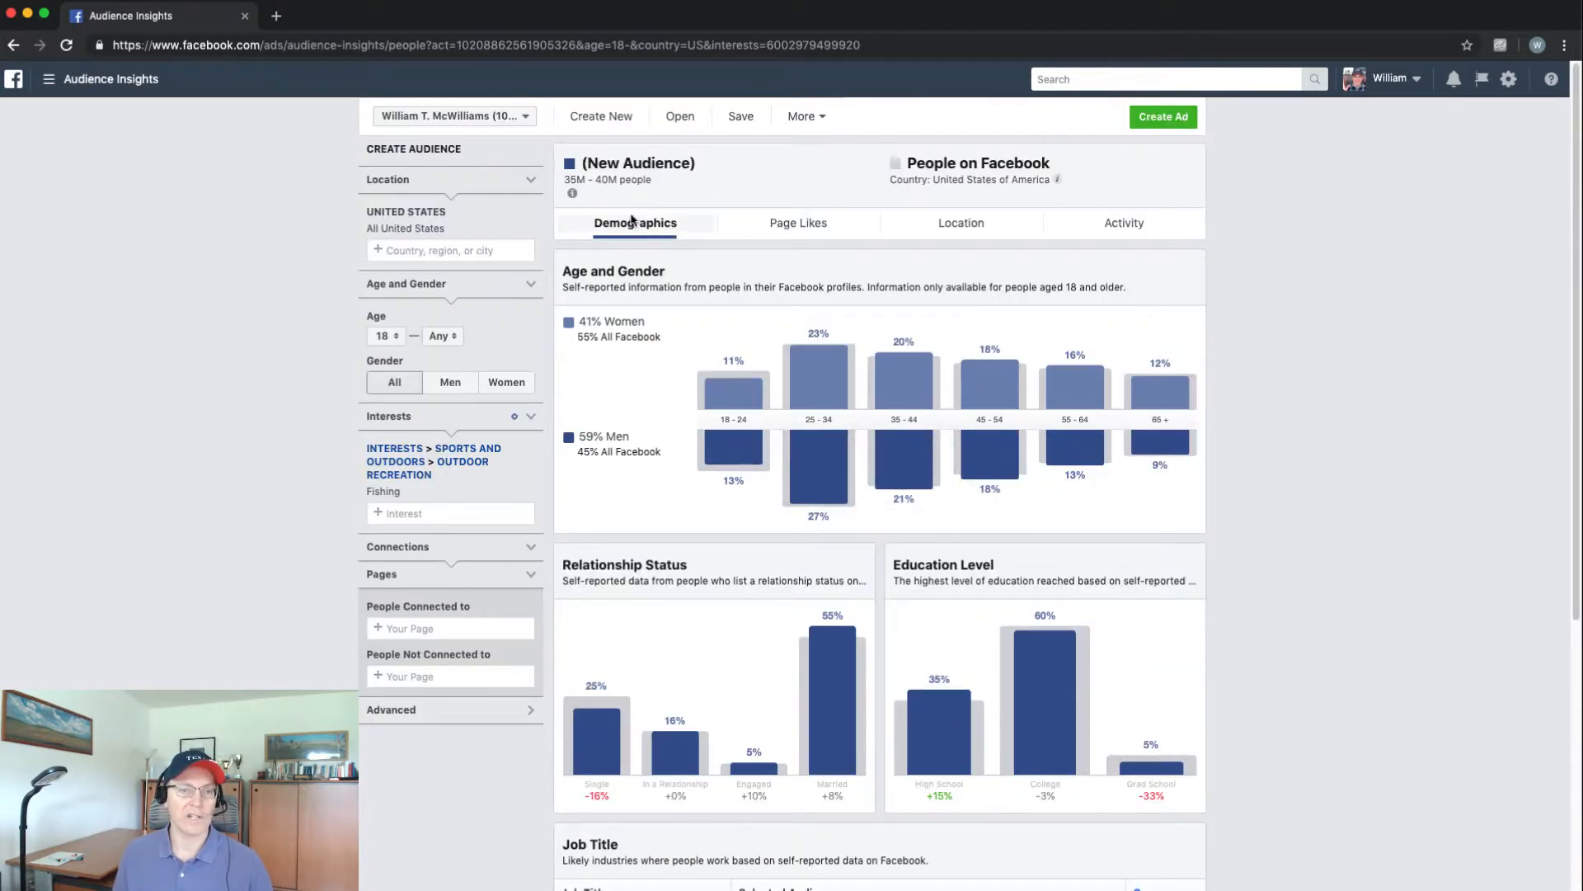
# Show the fishing audience's Page Likes and dismiss the audience-size notice
pyautogui.click(833, 230)
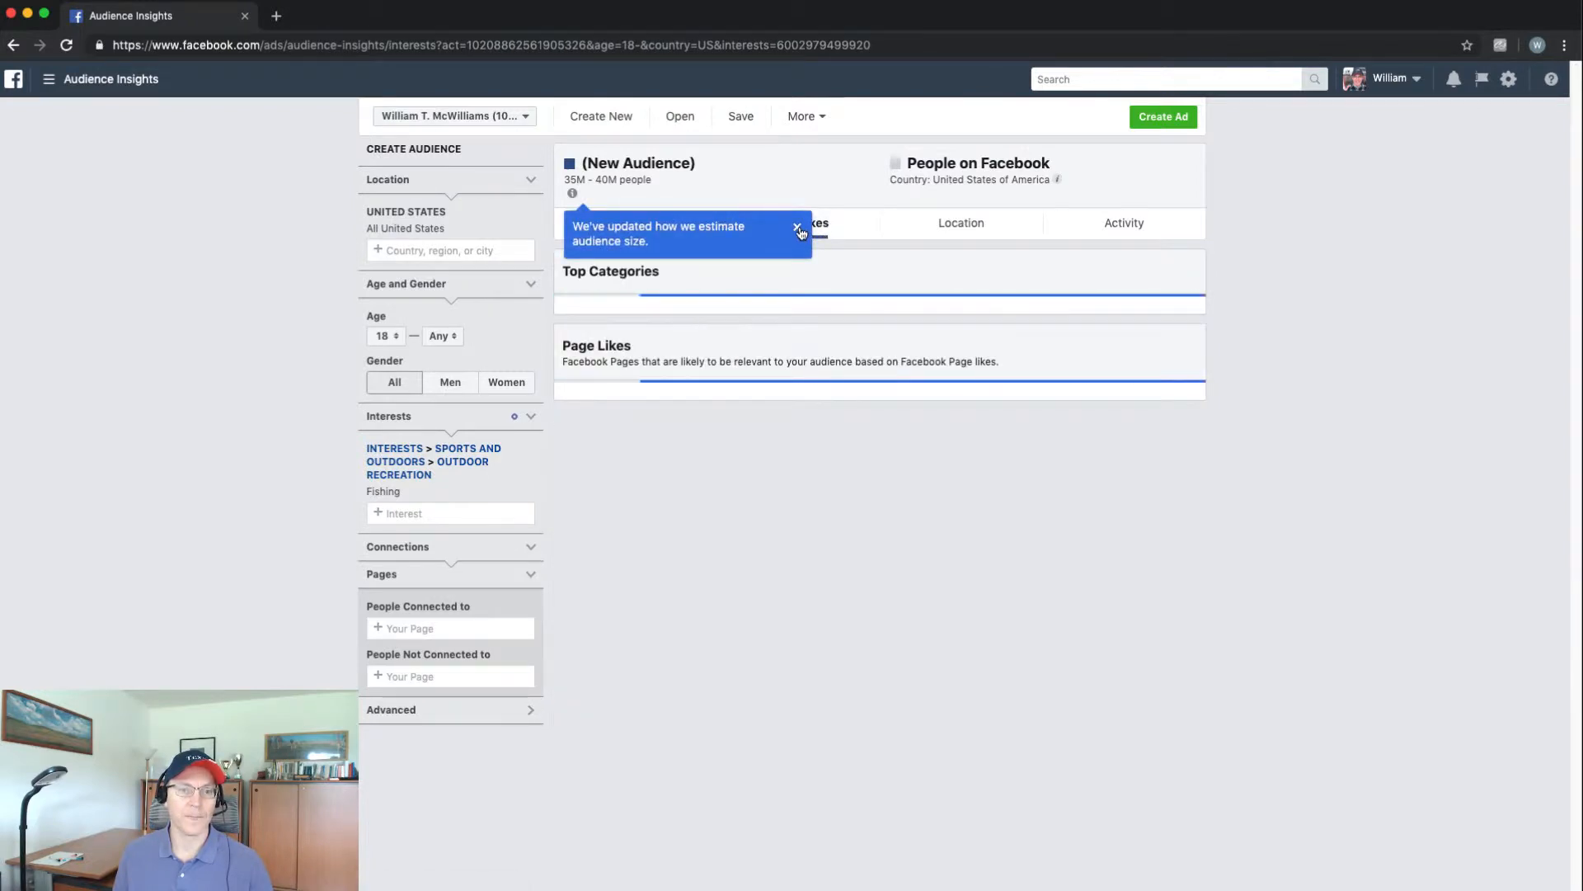
pyautogui.click(798, 228)
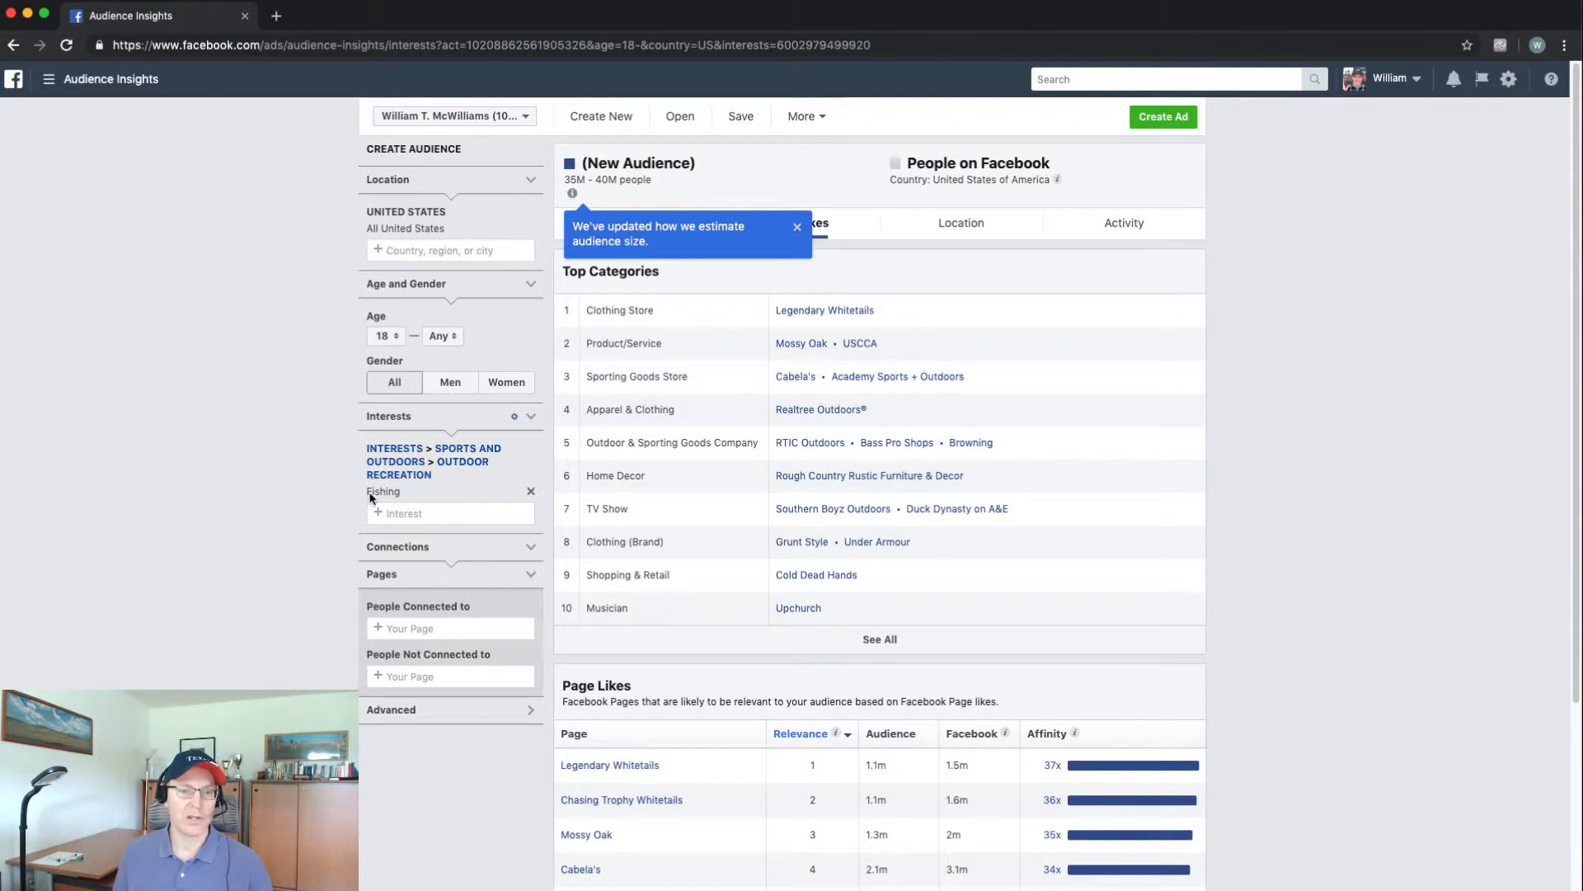
pyautogui.click(796, 226)
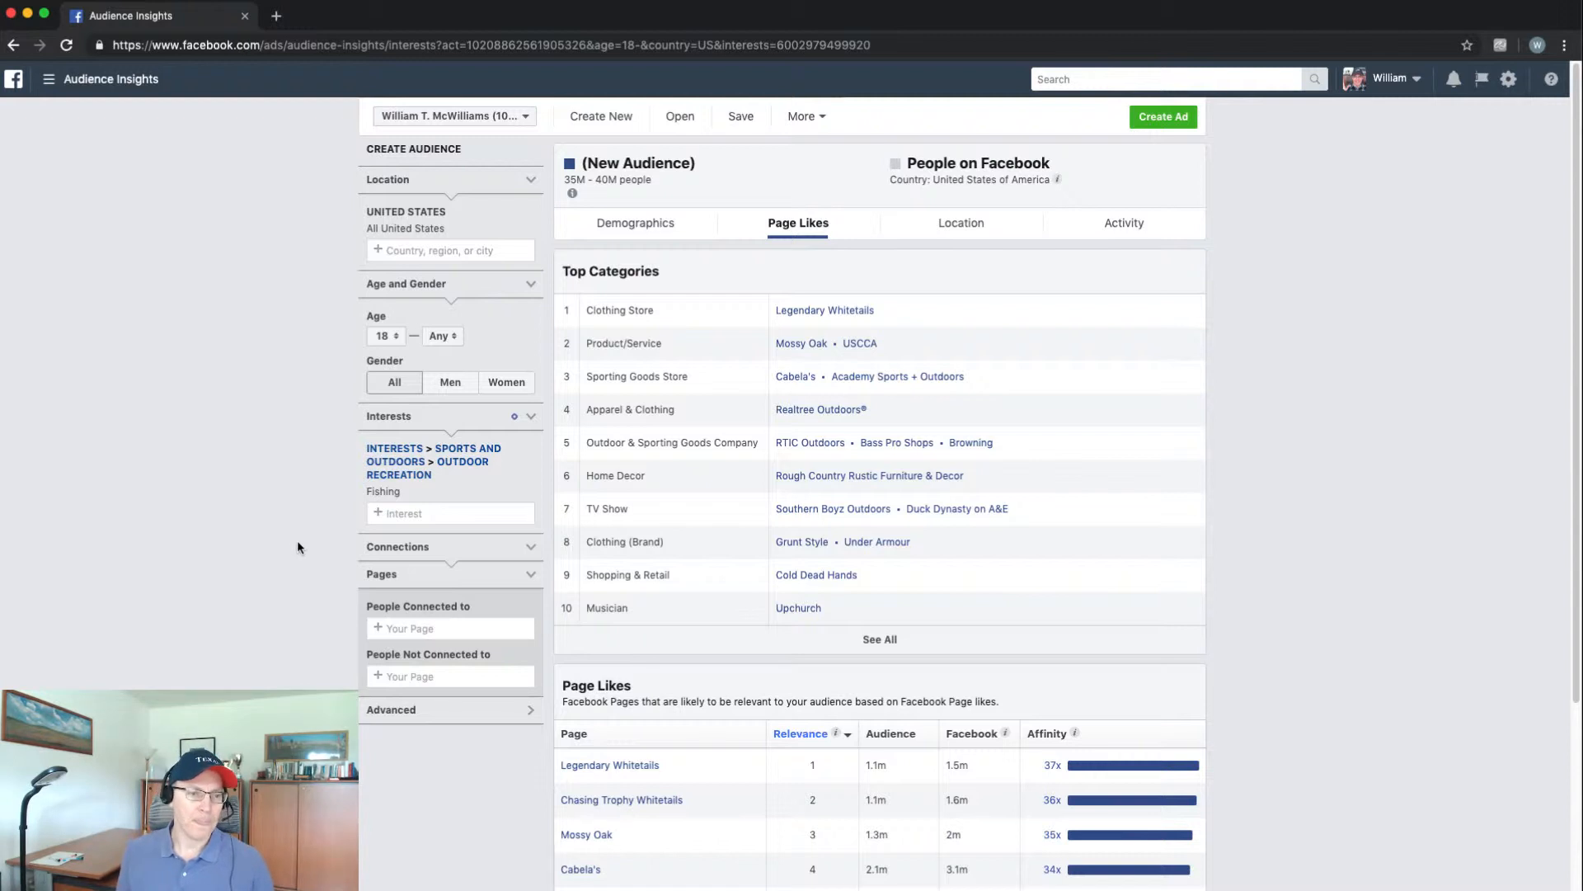
# Replace the audience's Fishing interest with Fly fishing and dismiss the audience-size notice
pyautogui.click(411, 512)
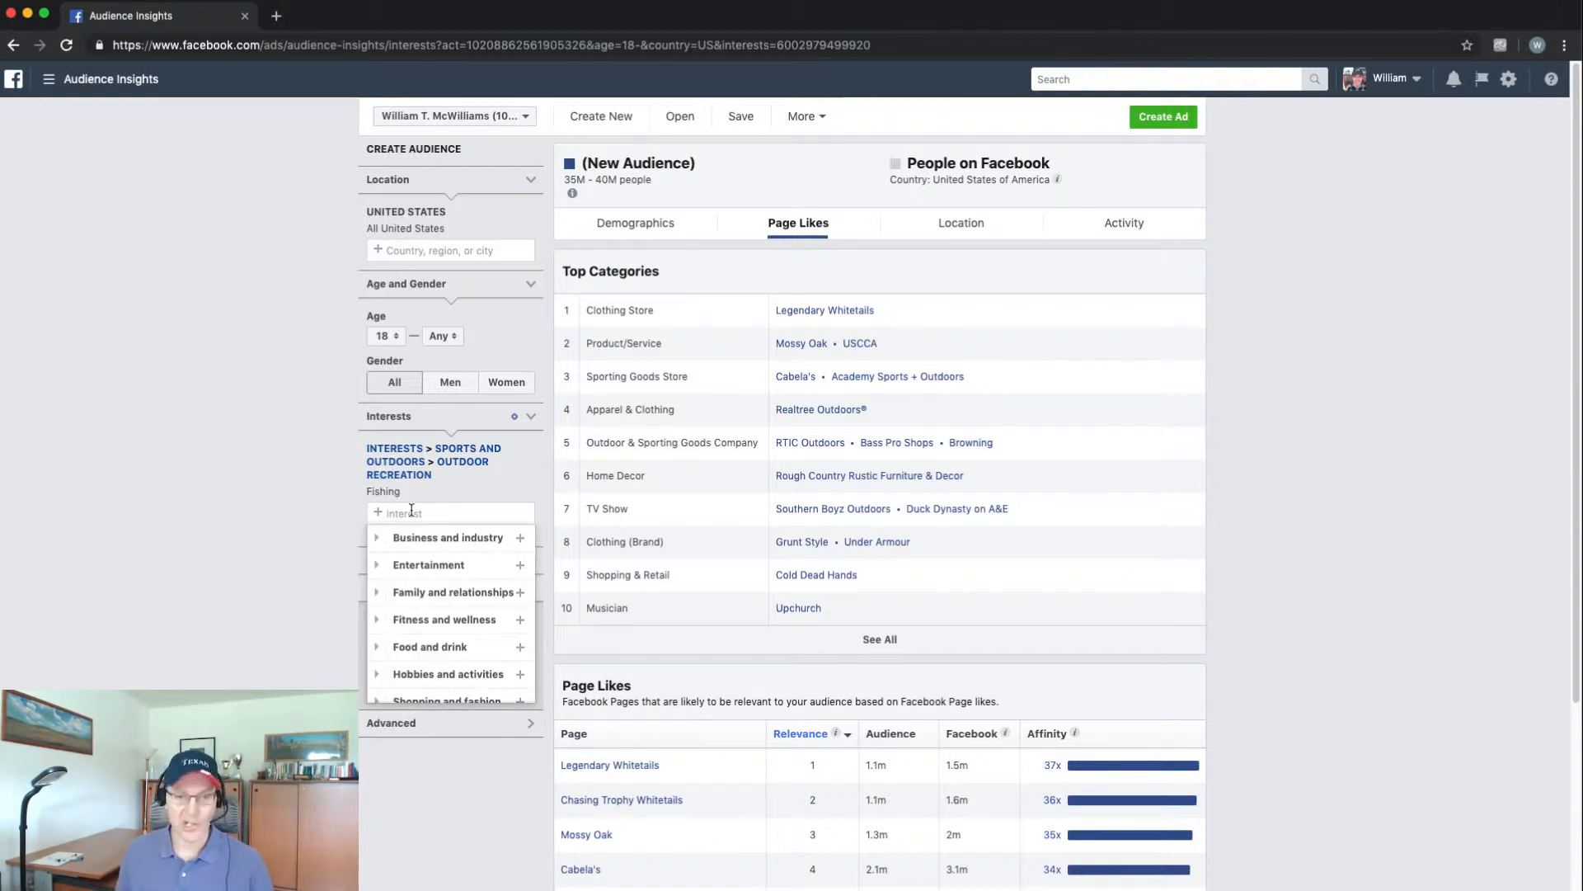
pyautogui.write('fly')
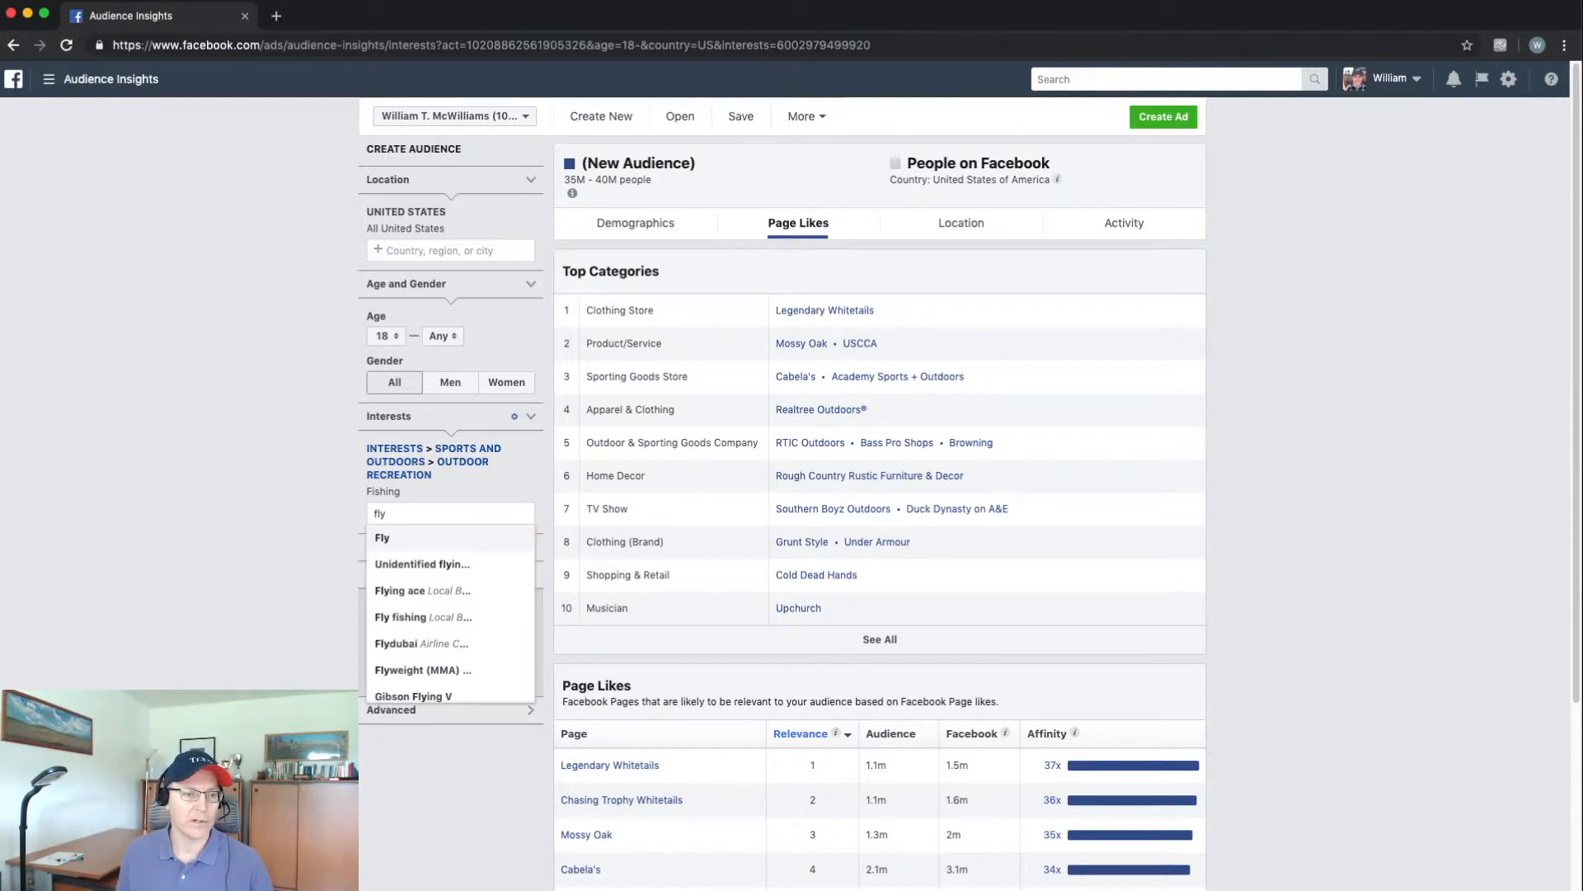
pyautogui.write(' fi')
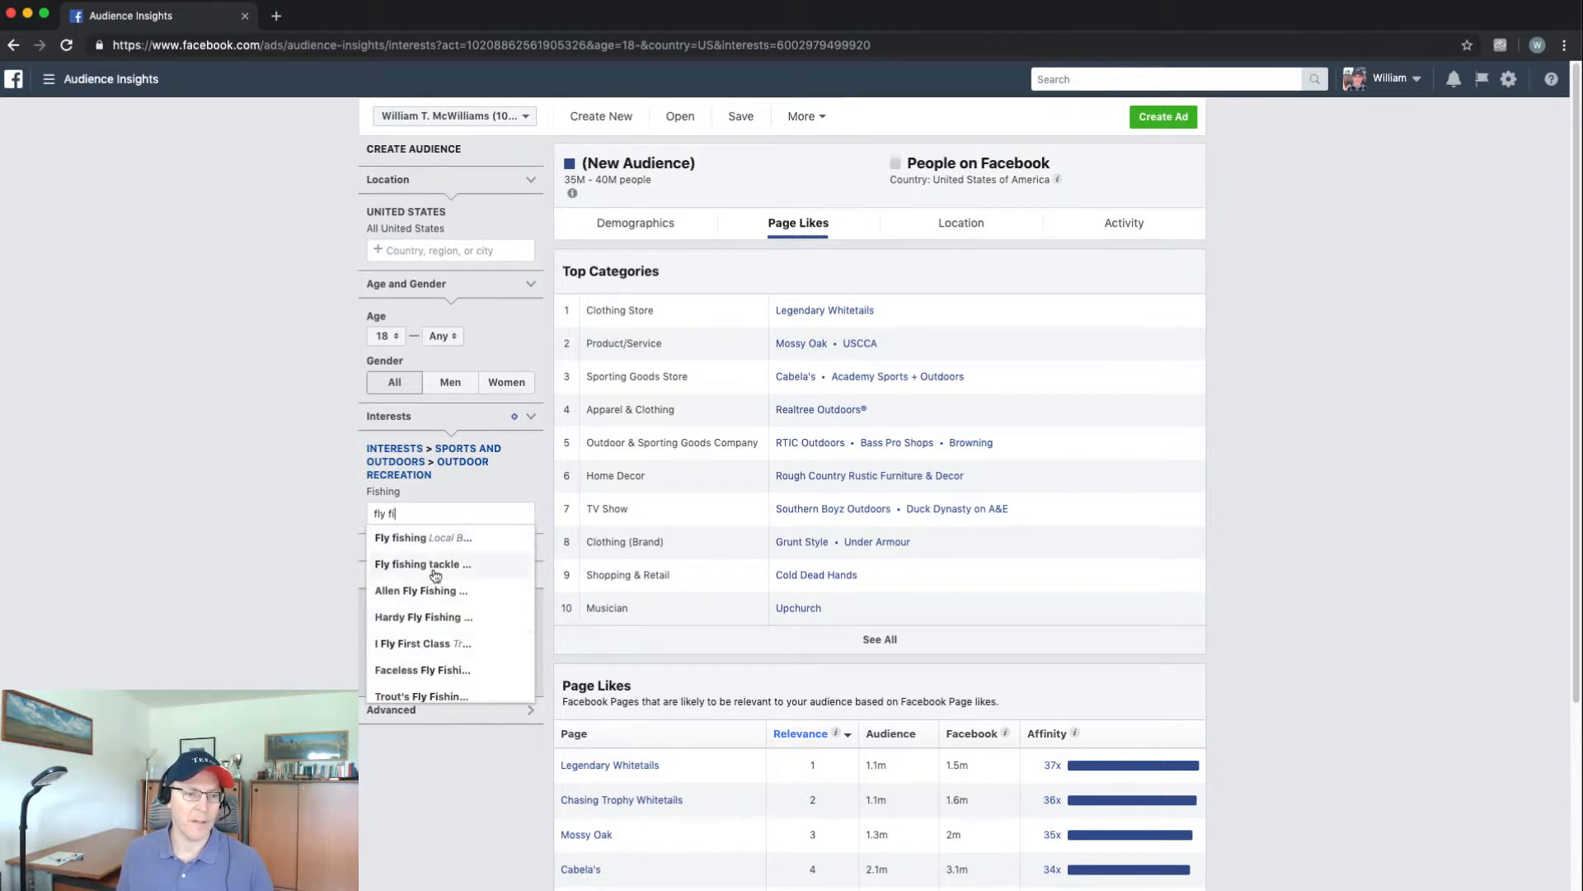
pyautogui.scroll(-1, 445, 666)
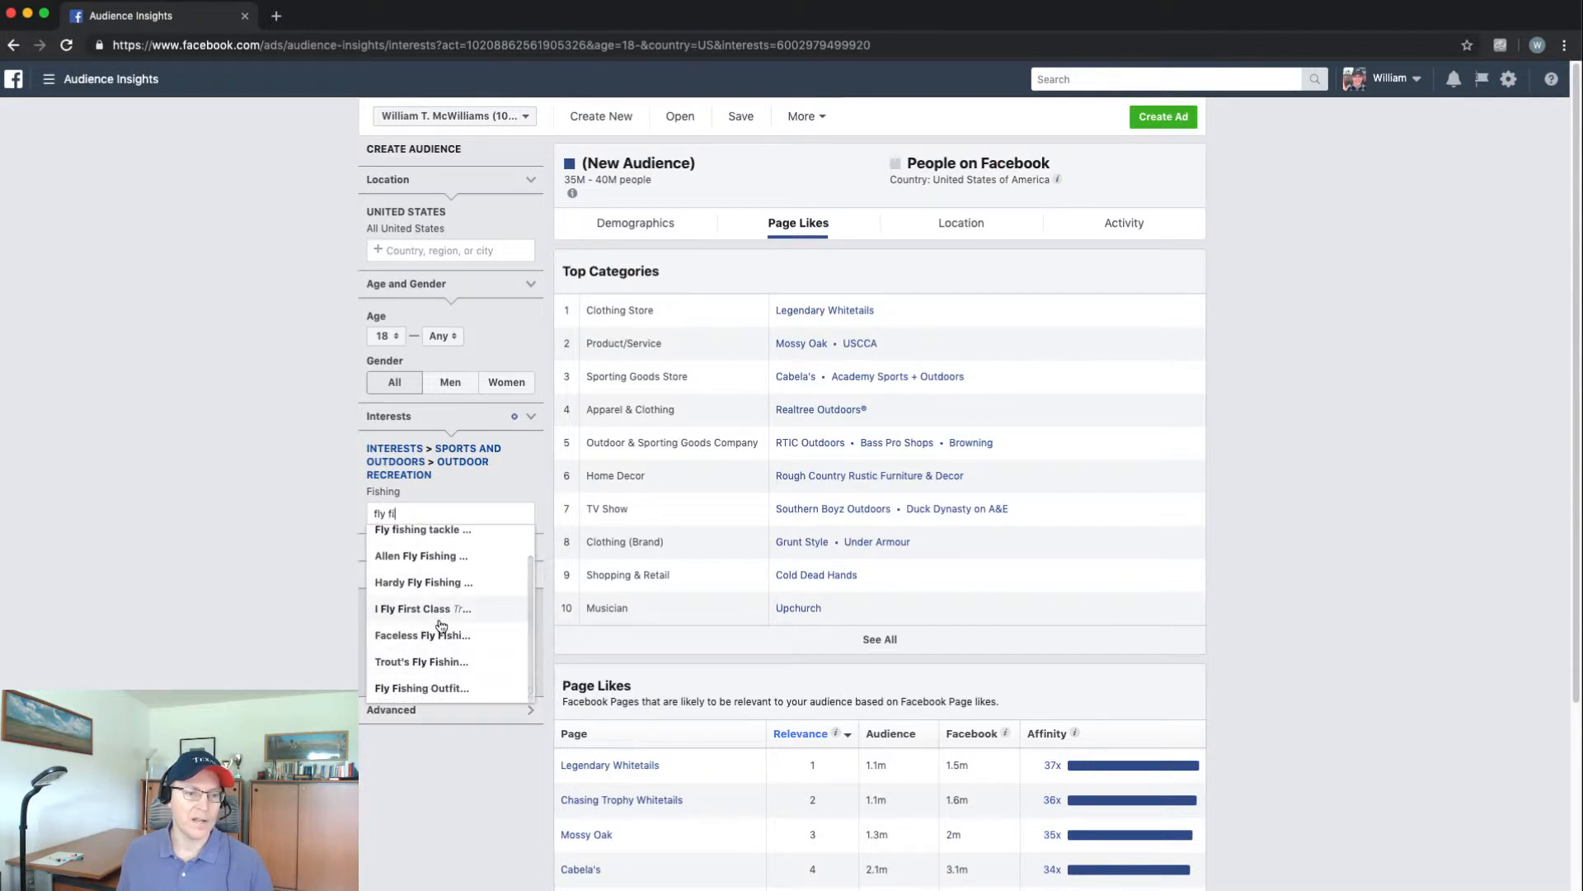
pyautogui.scroll(1, 441, 625)
pyautogui.scroll(-1, 441, 627)
pyautogui.scroll(1, 417, 539)
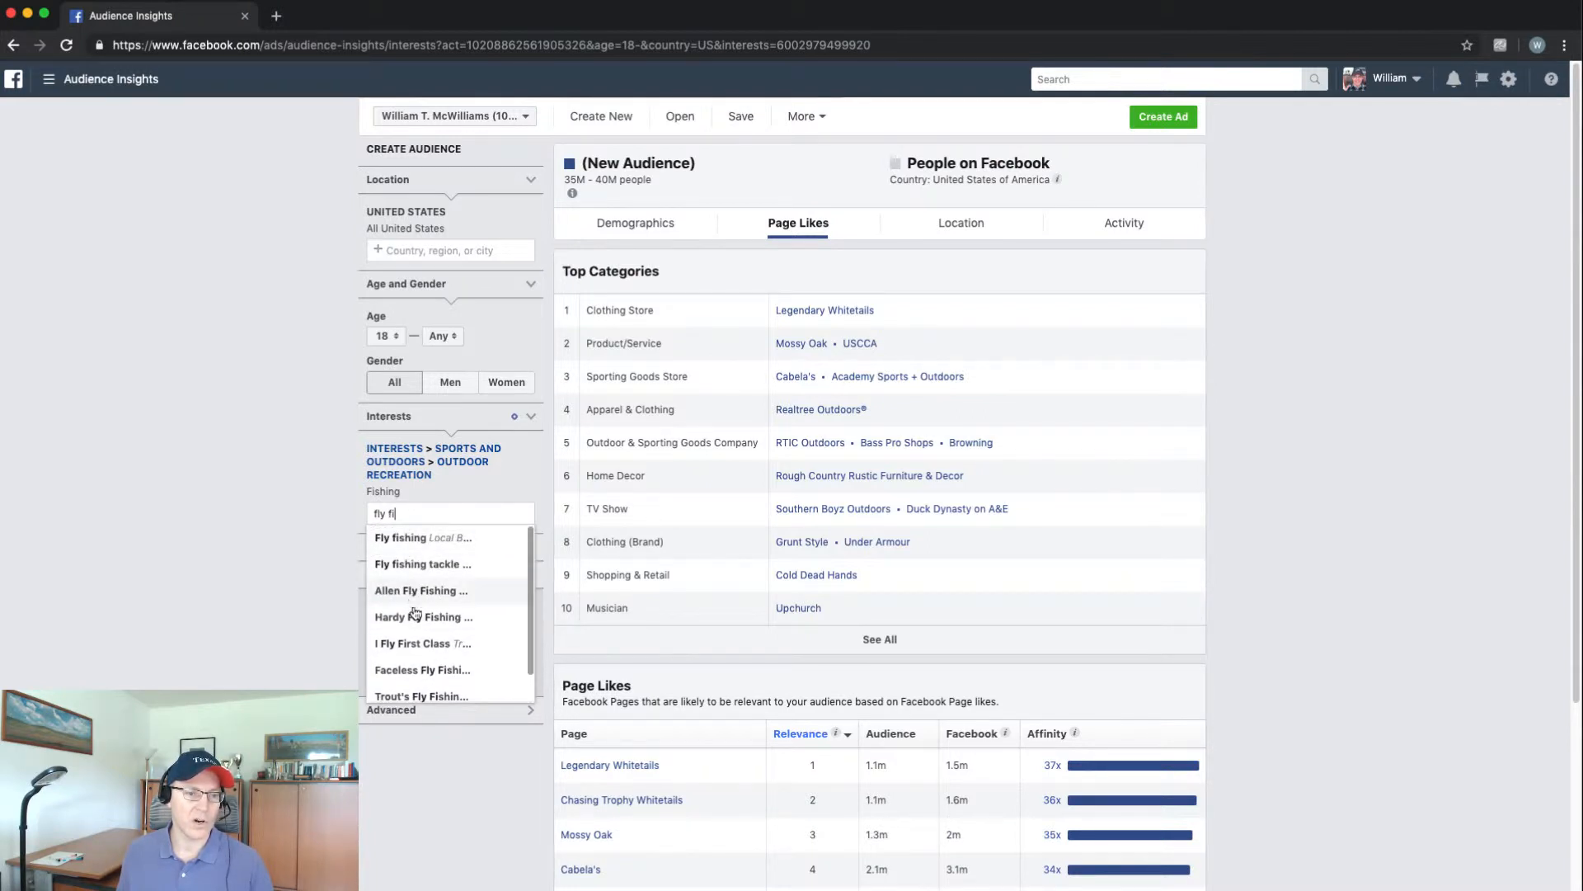
pyautogui.scroll(-1, 417, 676)
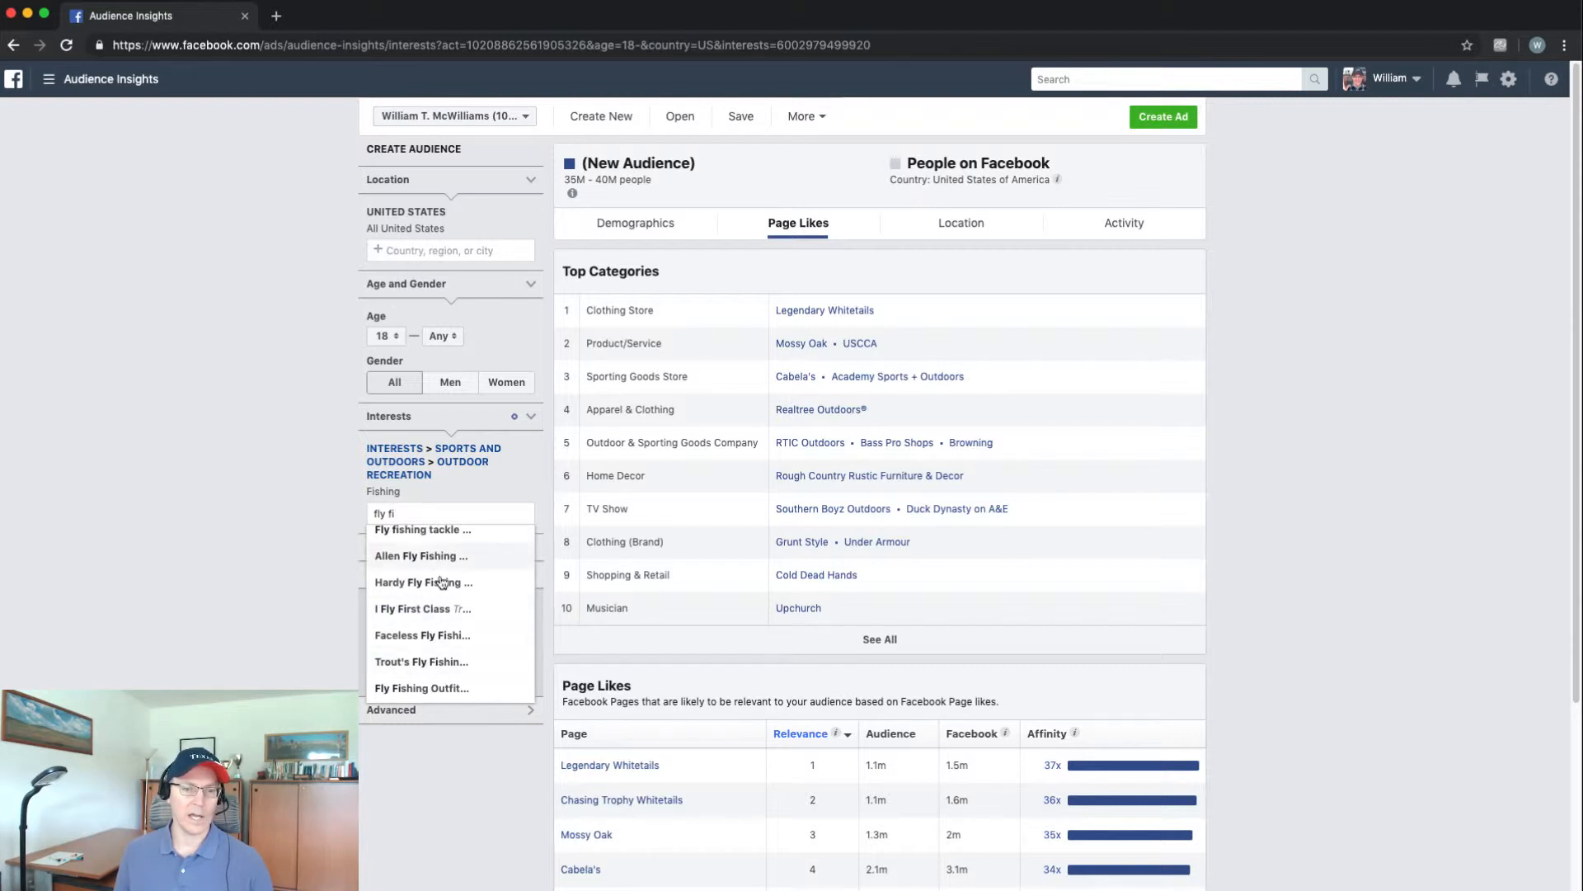
pyautogui.scroll(1, 435, 587)
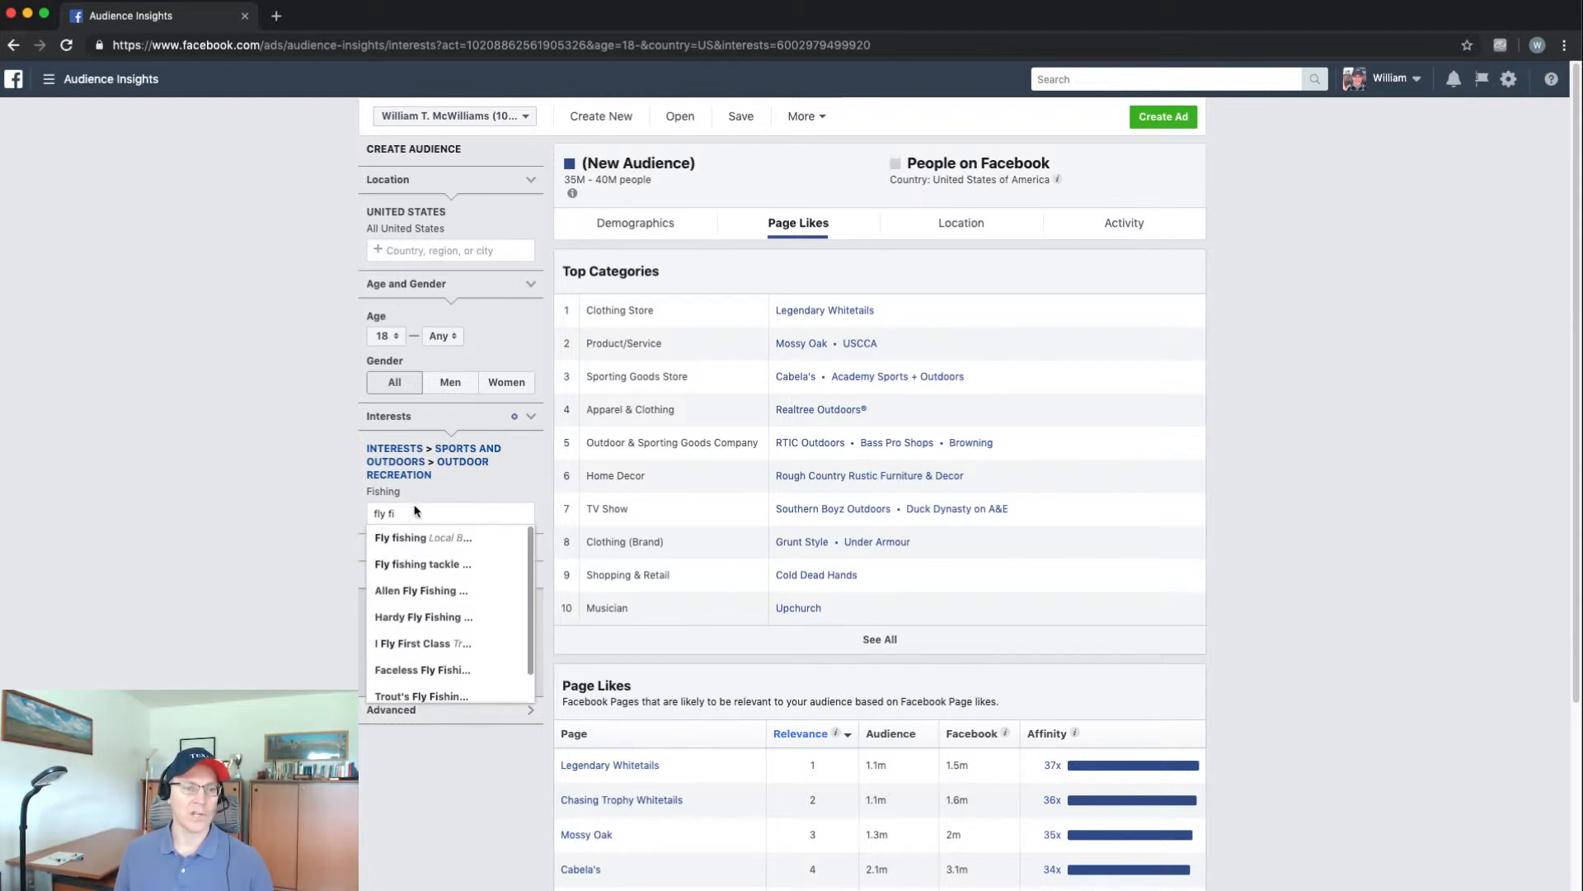
pyautogui.click(425, 538)
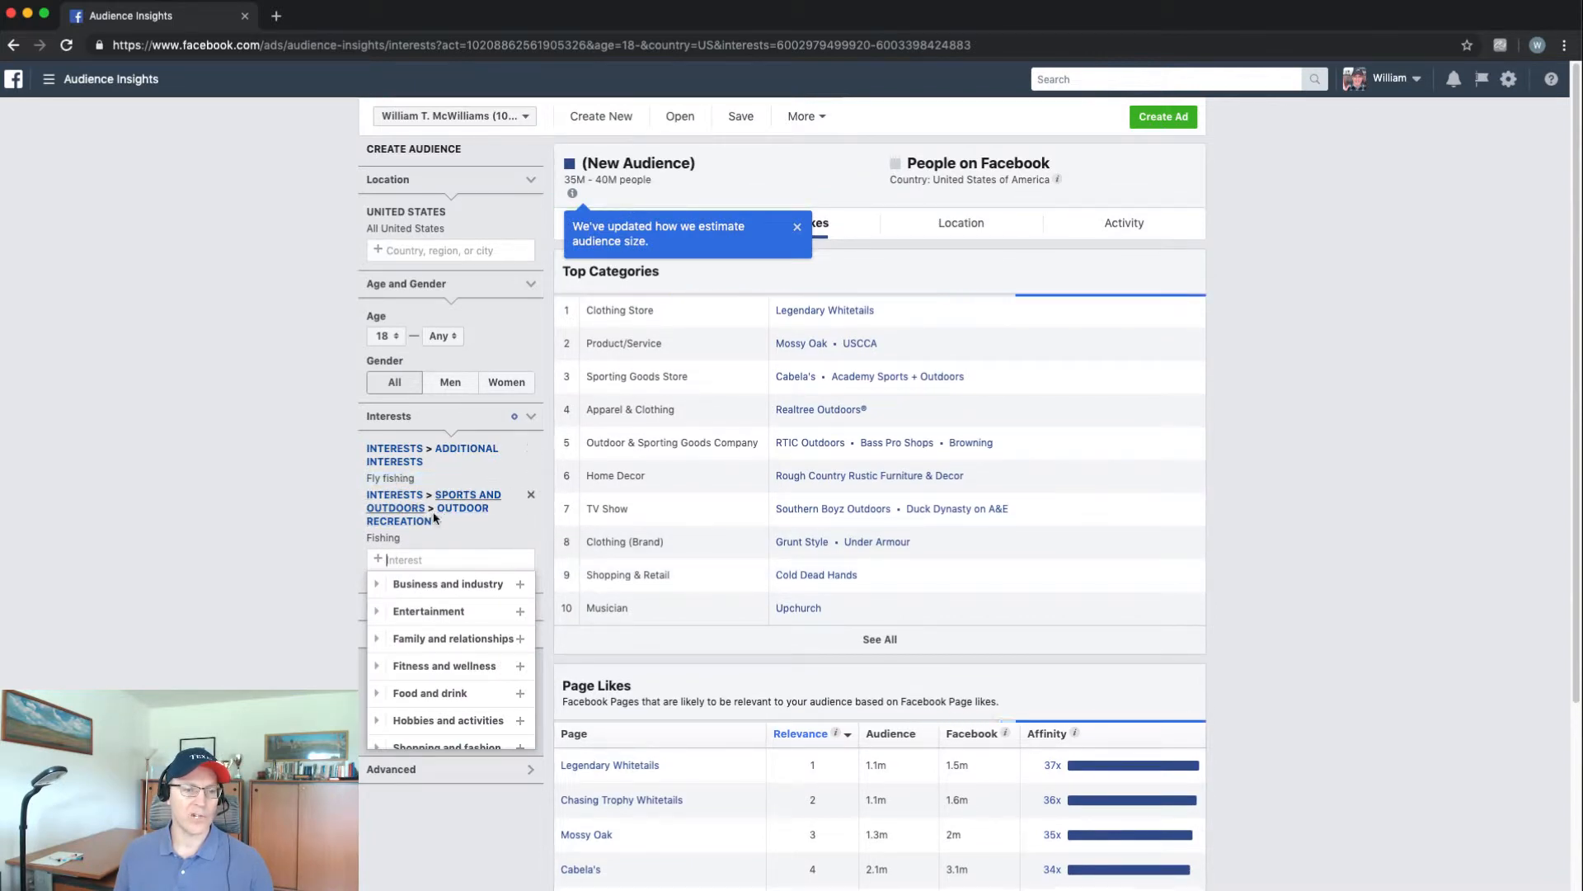
pyautogui.click(530, 499)
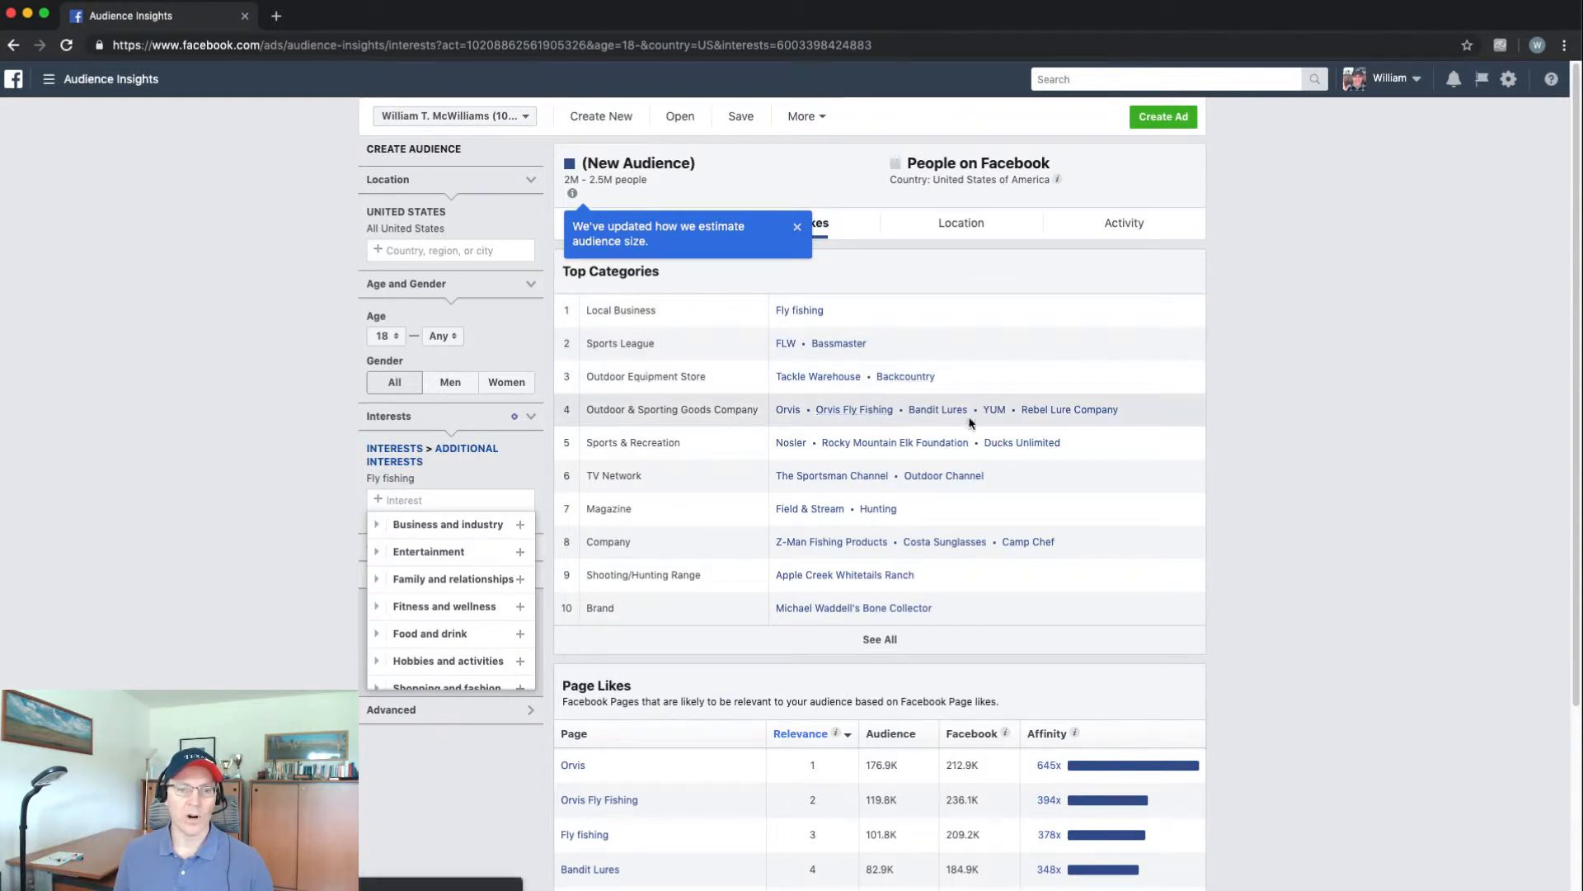
pyautogui.click(797, 226)
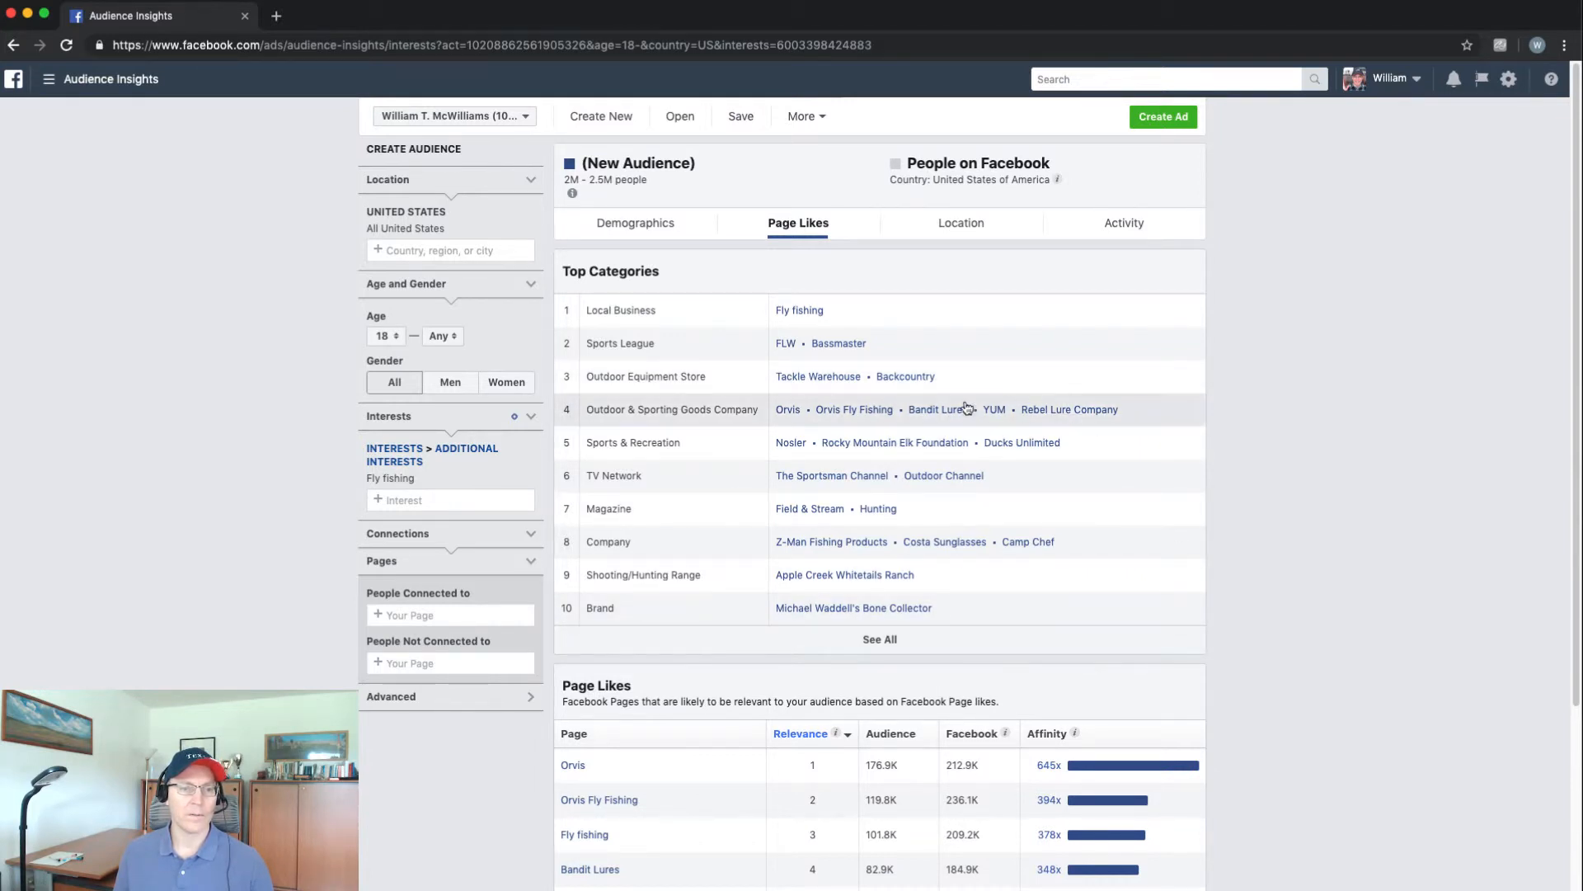
# Review the fly fishing audience's top categories and its liked pages, comparing their relevance, audience and affinity
pyautogui.scroll(-3, 960, 666)
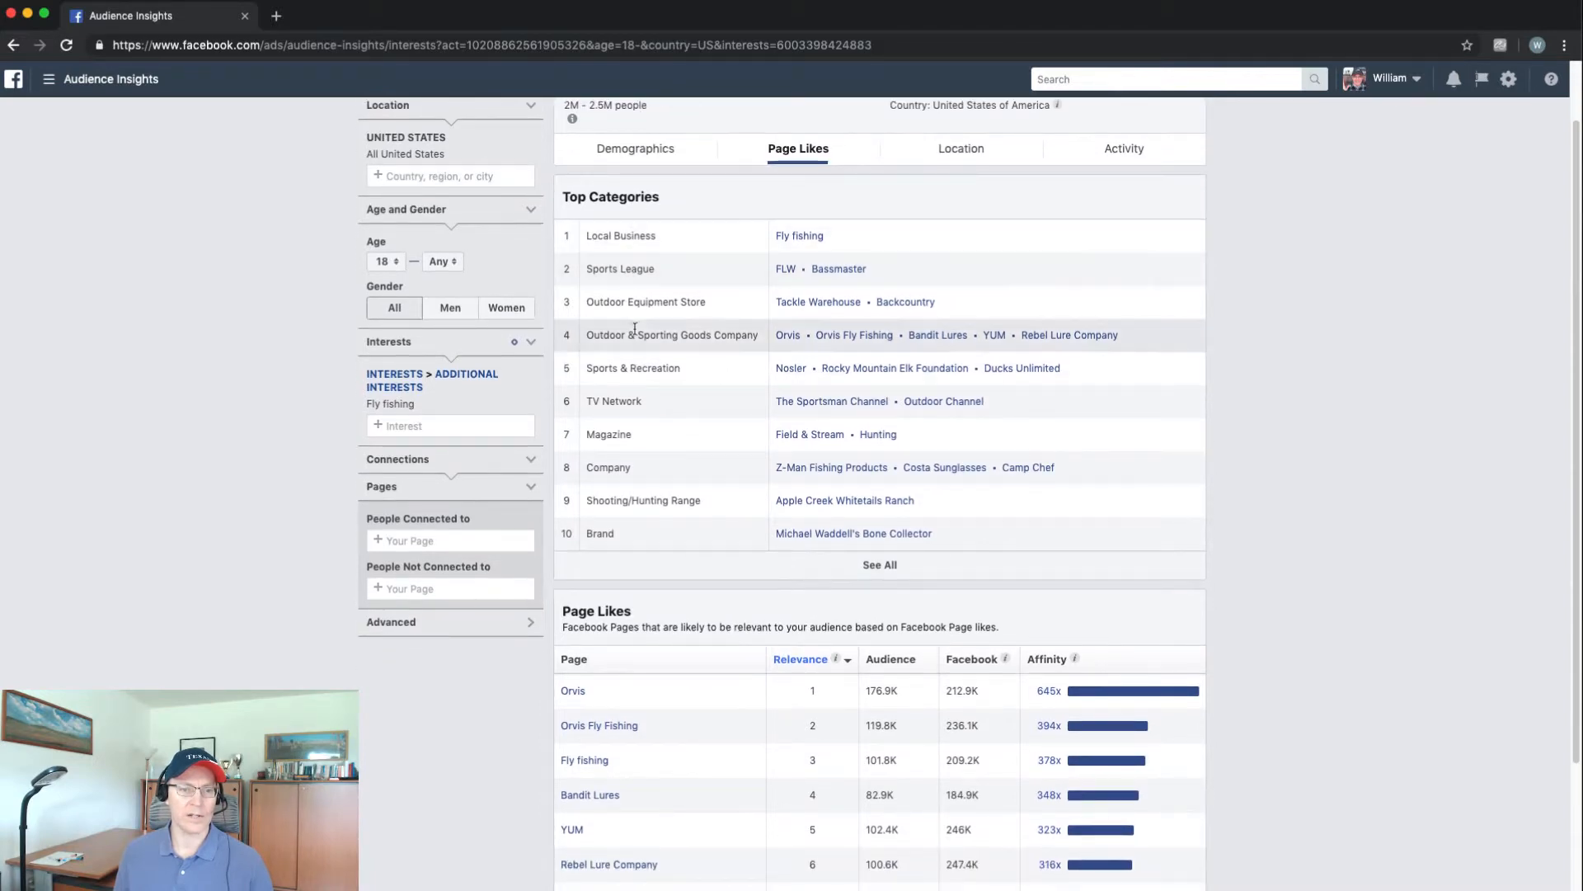
pyautogui.scroll(-5, 673, 582)
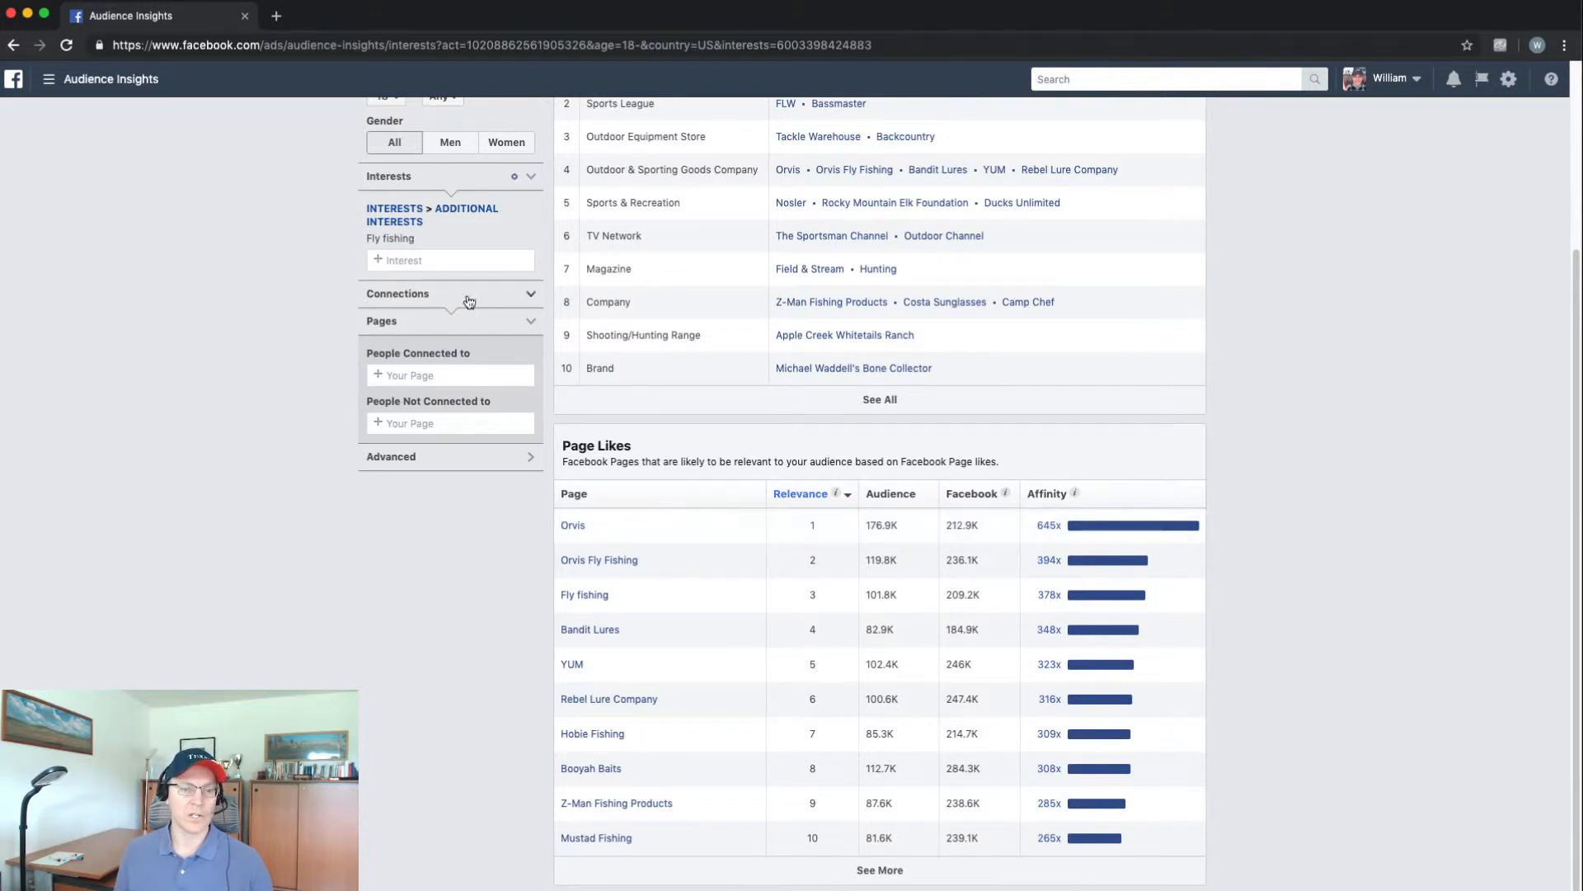
pyautogui.moveTo(576, 529)
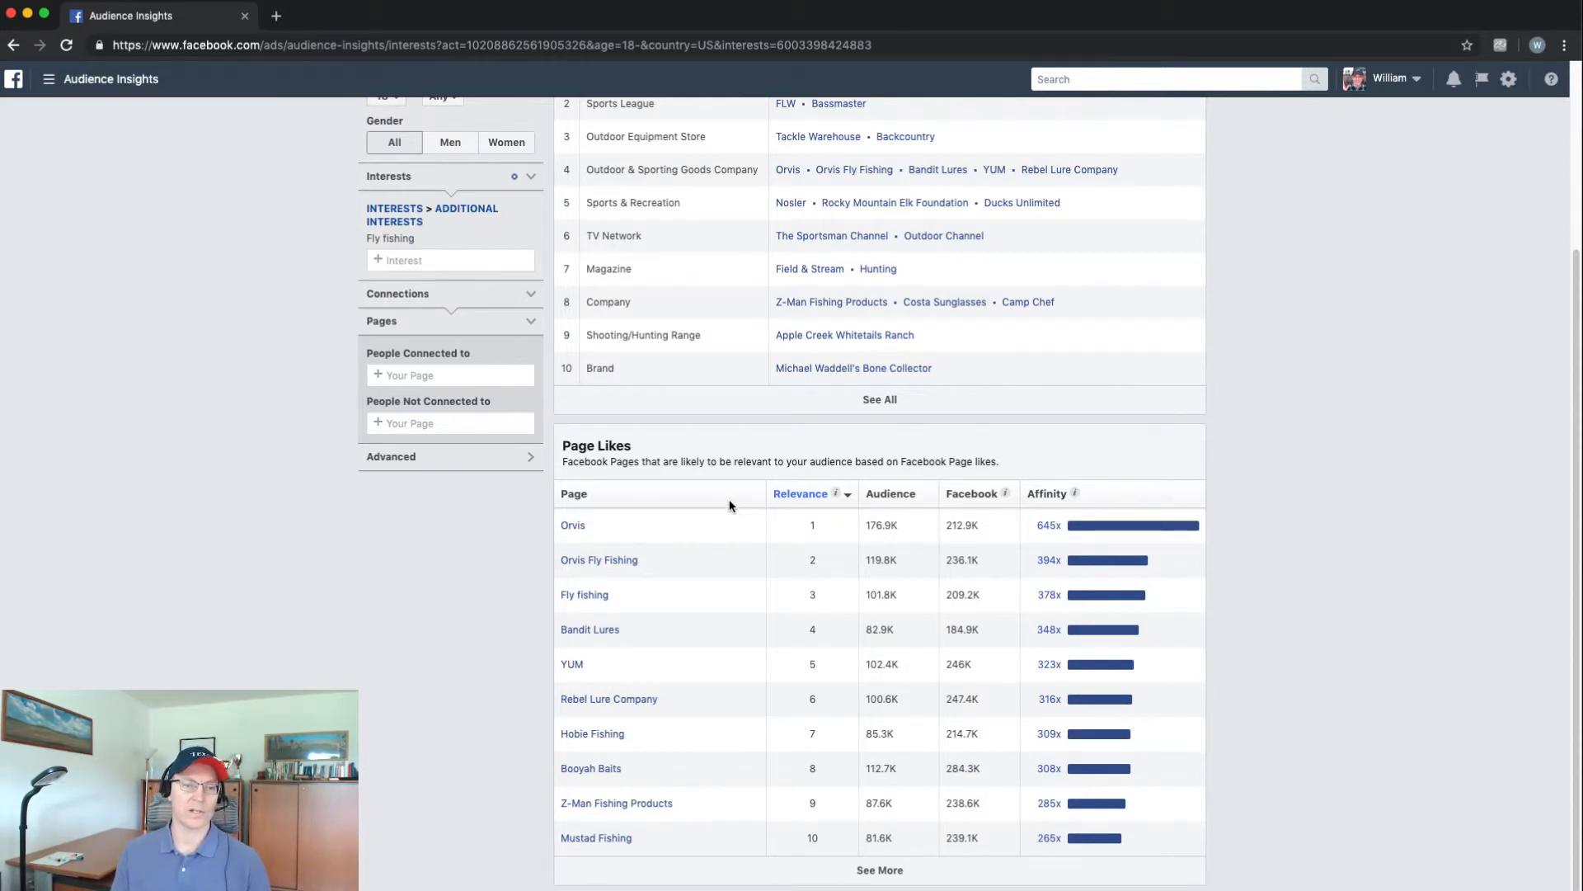
pyautogui.scroll(1, 944, 535)
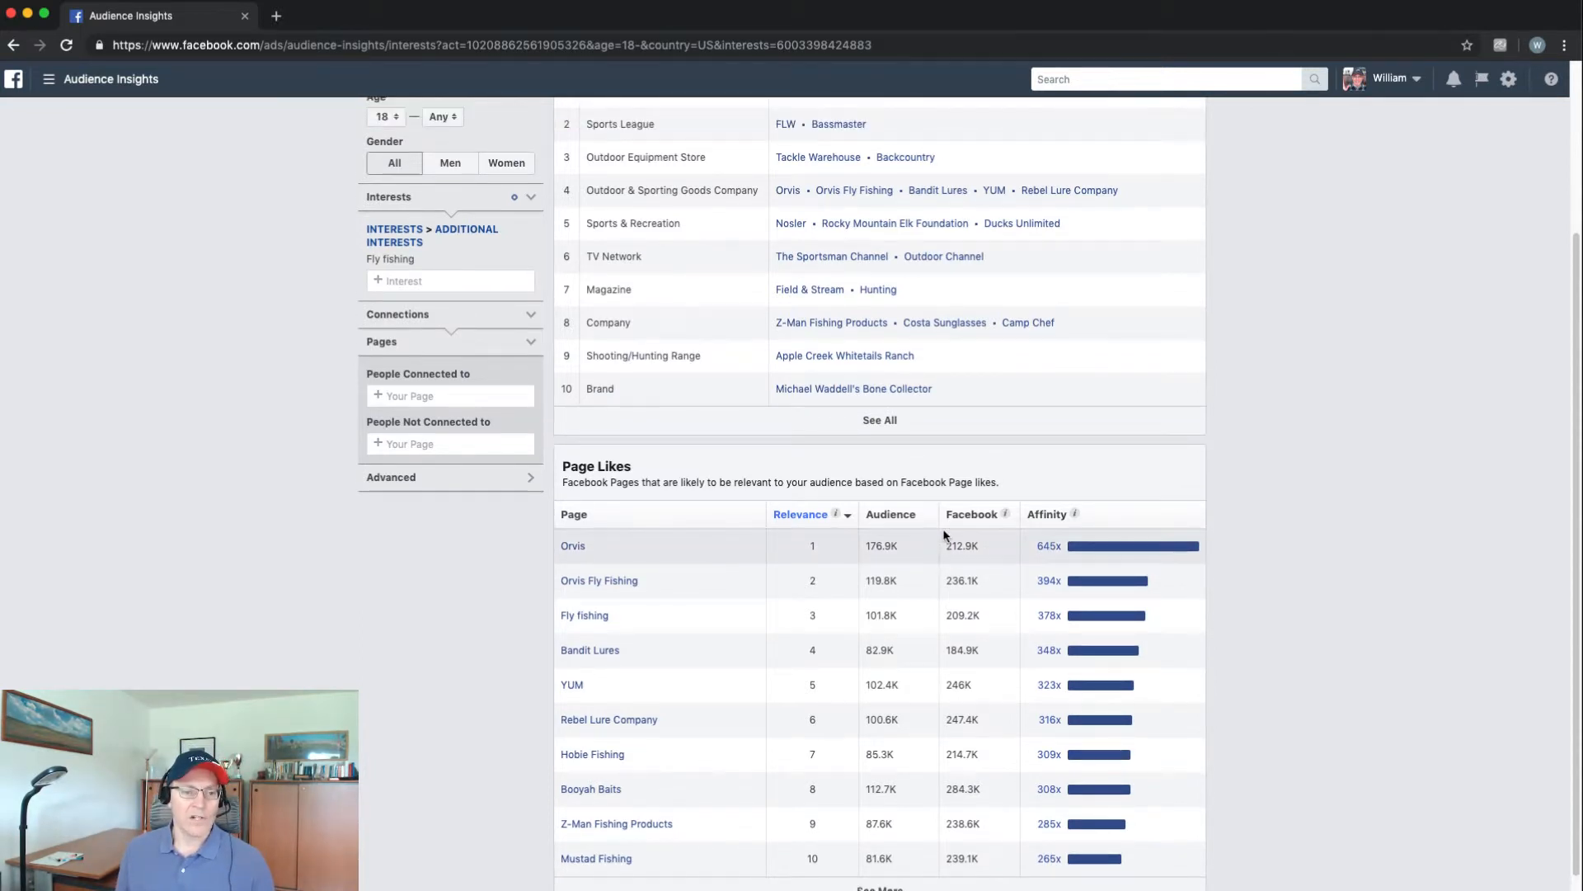
pyautogui.scroll(-1, 944, 534)
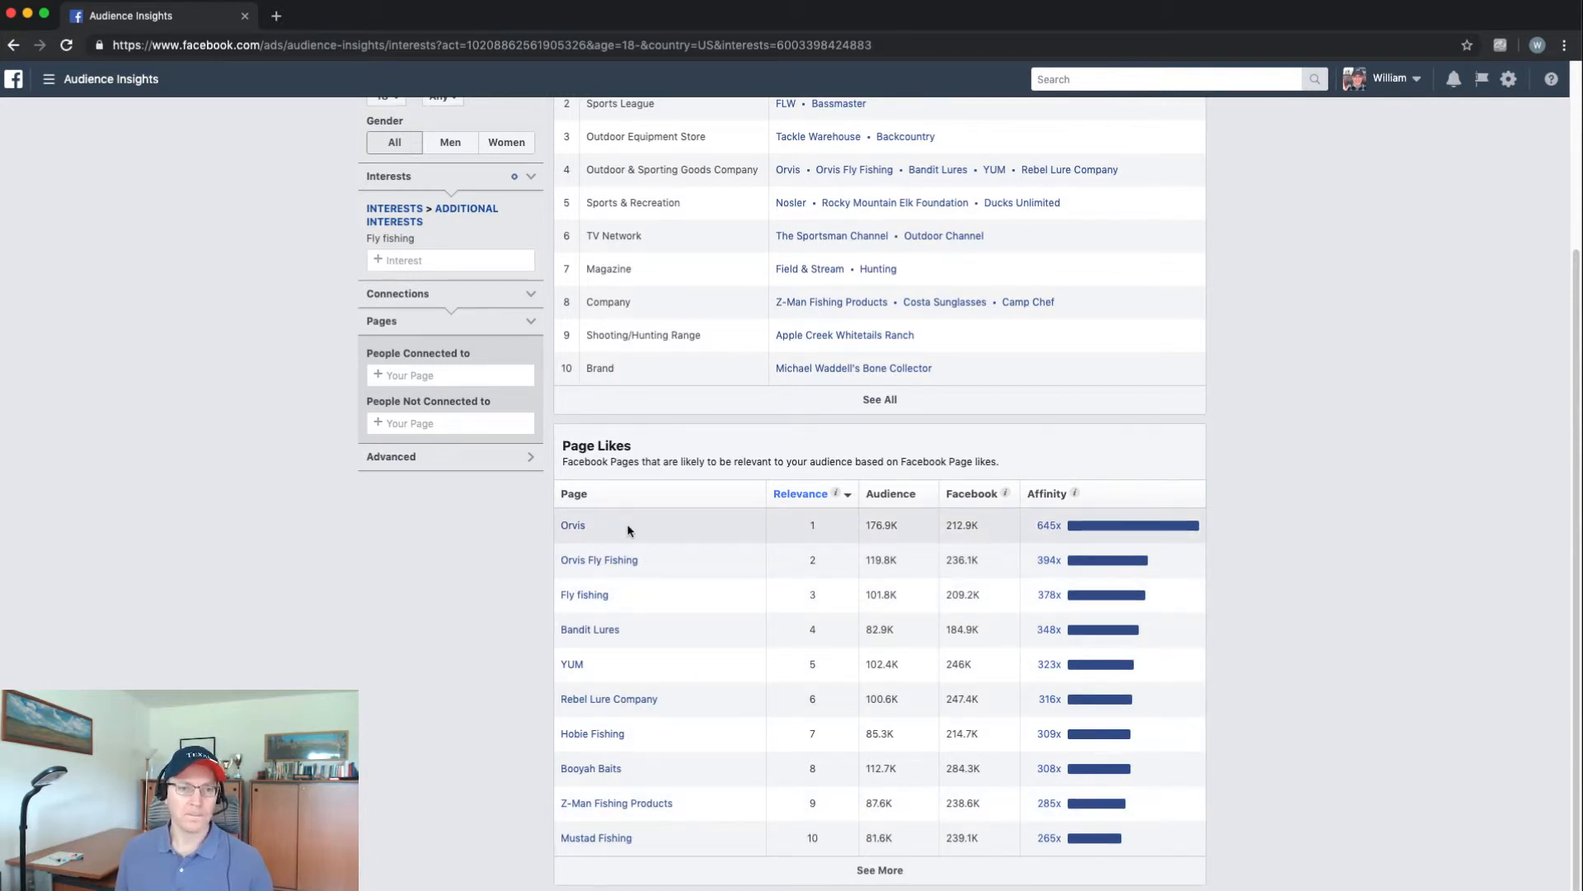
# Show the fly fishing audience's locations by top cities and dismiss the audience-size notice
pyautogui.scroll(1, 800, 563)
pyautogui.scroll(3, 800, 562)
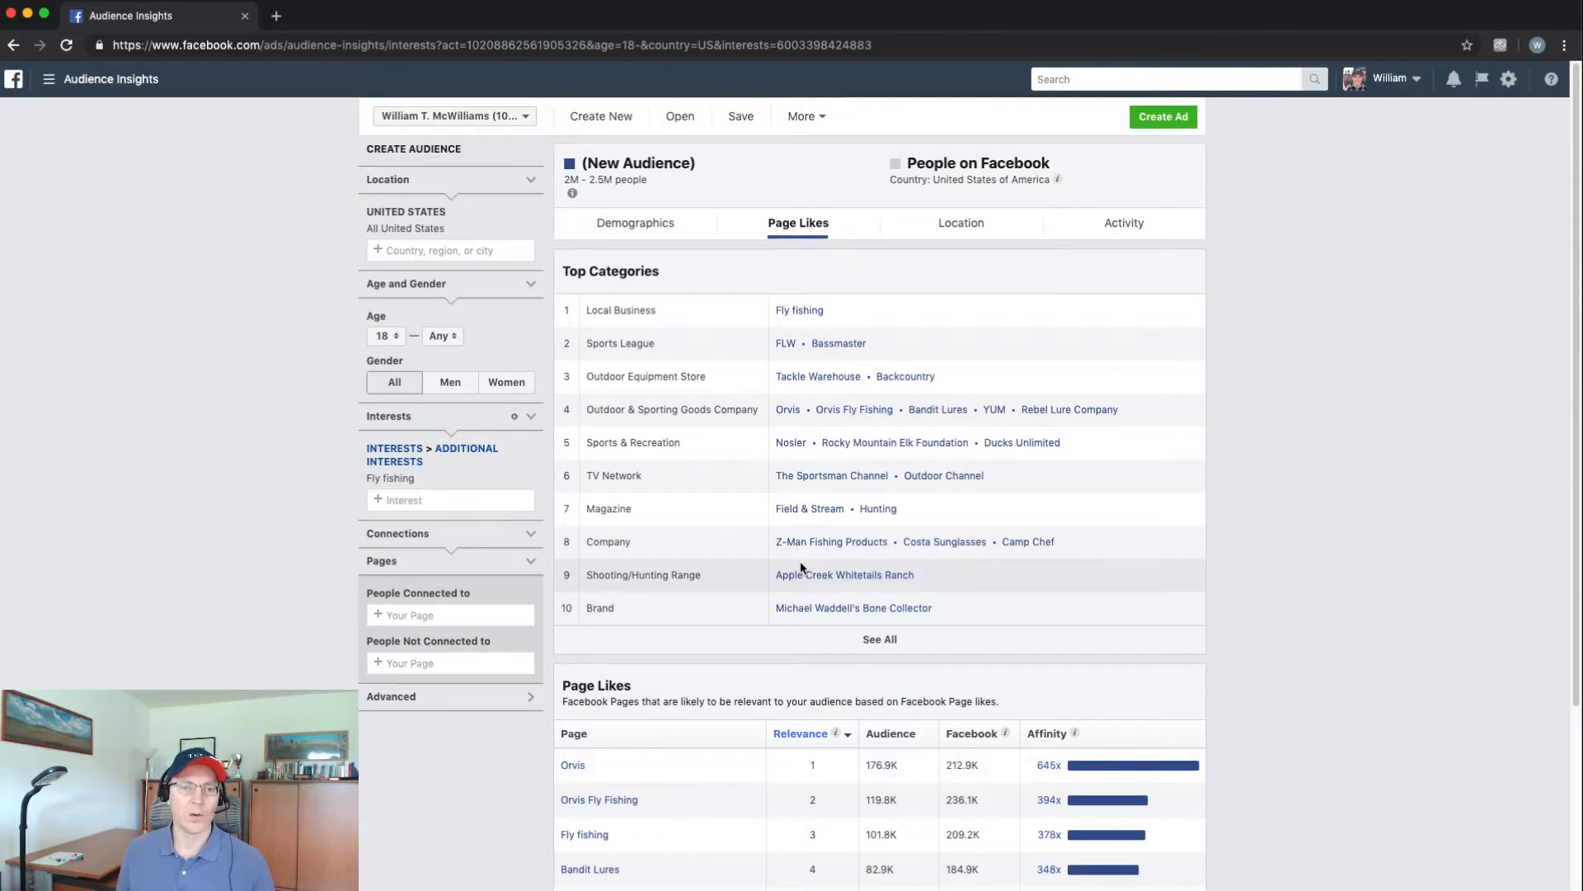
pyautogui.click(964, 229)
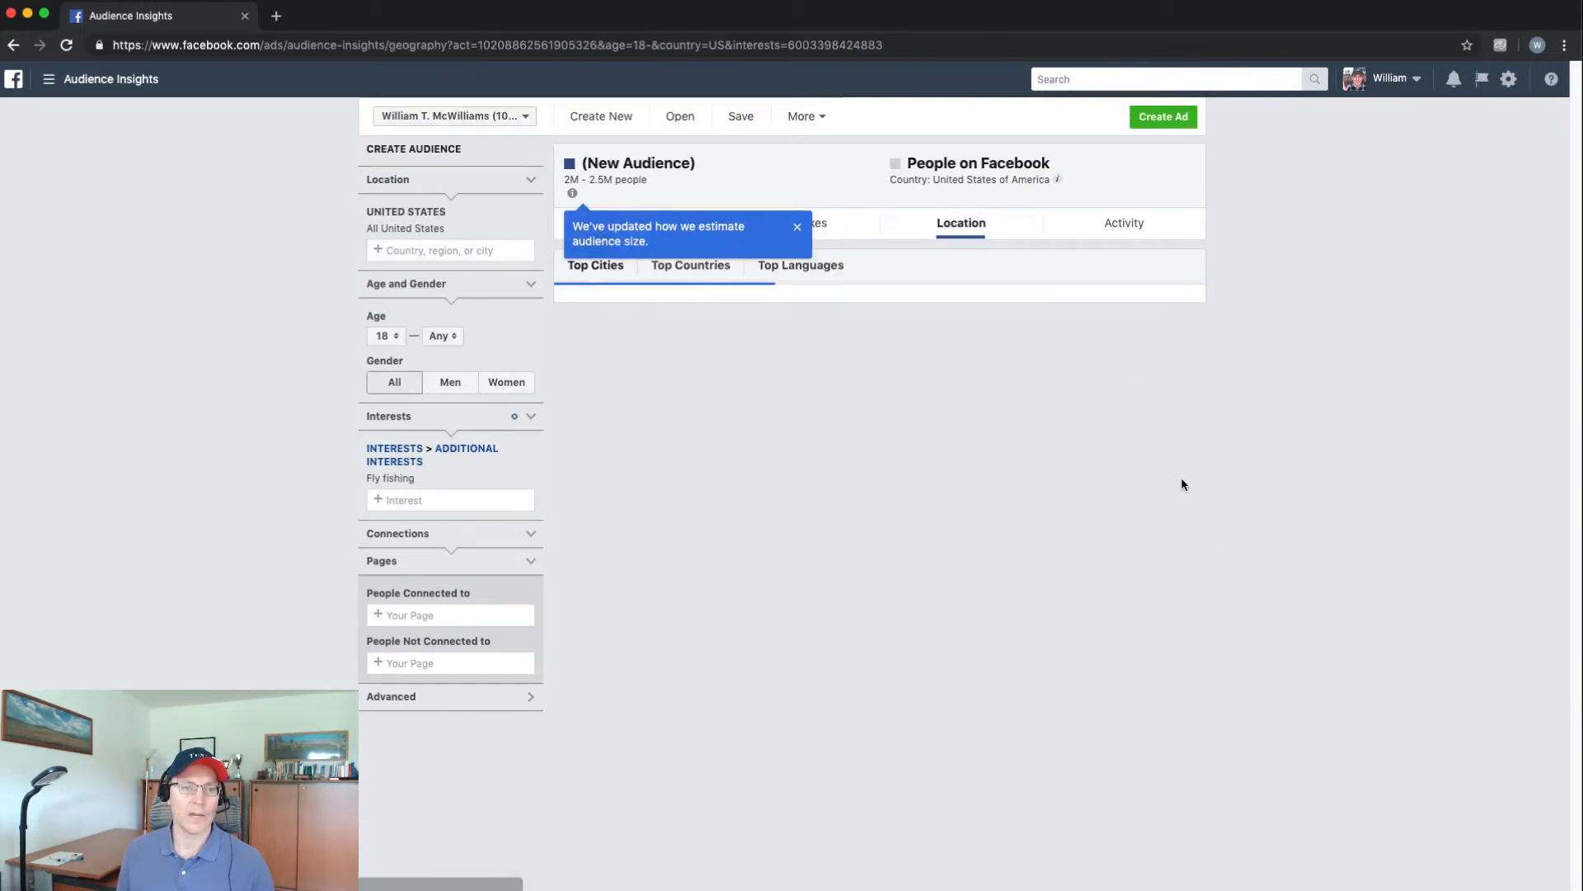
pyautogui.click(798, 229)
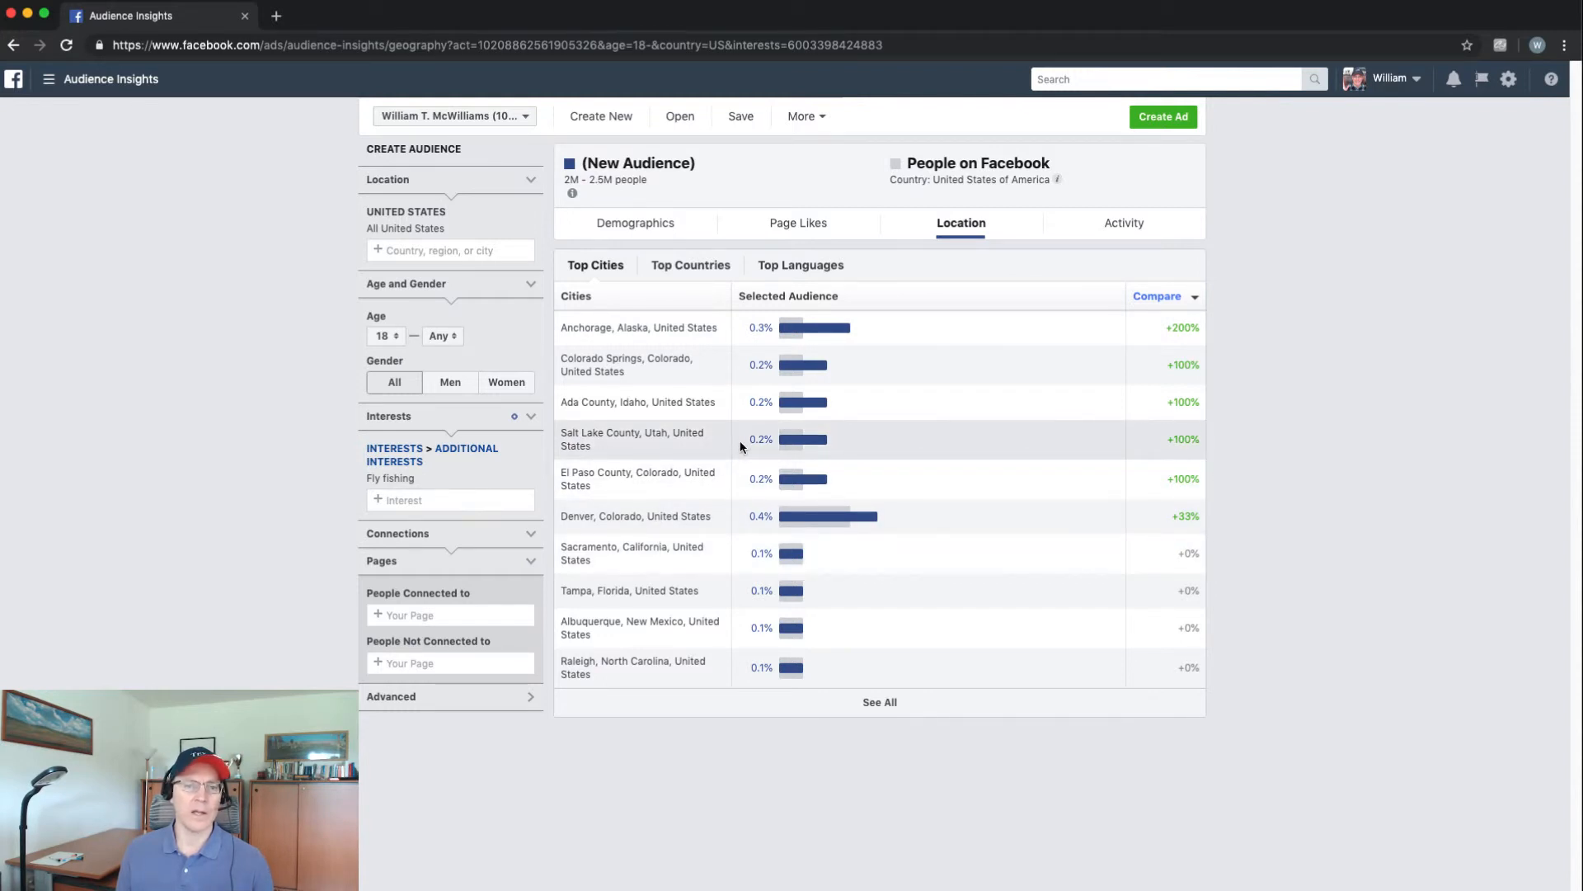
# Show the fly fishing audience's activity and examine how often it comments, likes posts and clicks ads, dismissing the audience-size notice
pyautogui.click(1135, 228)
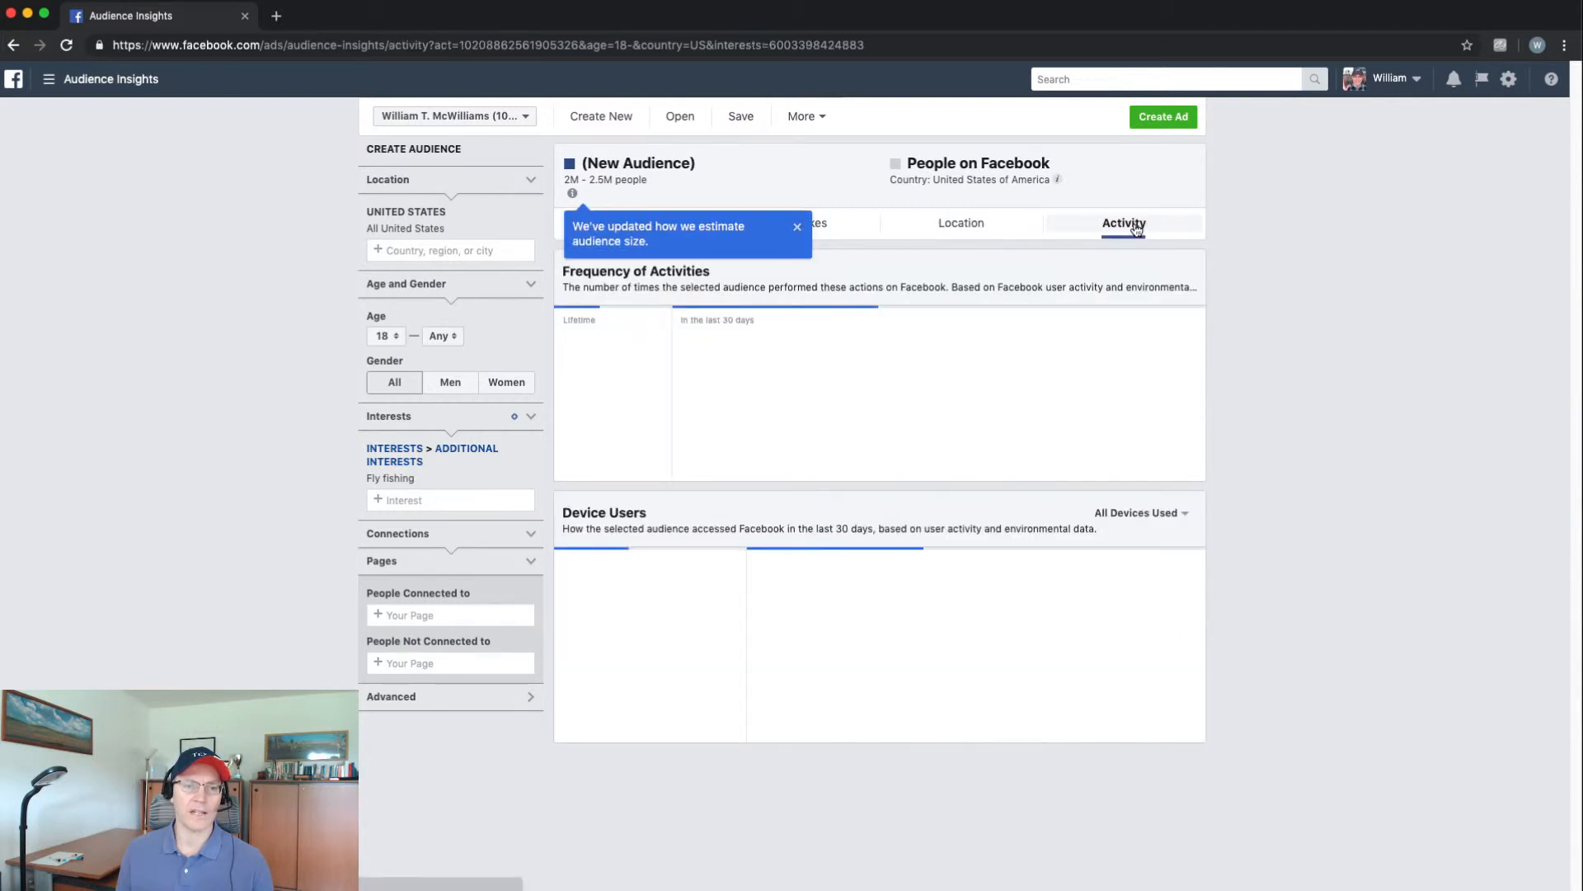
pyautogui.click(797, 228)
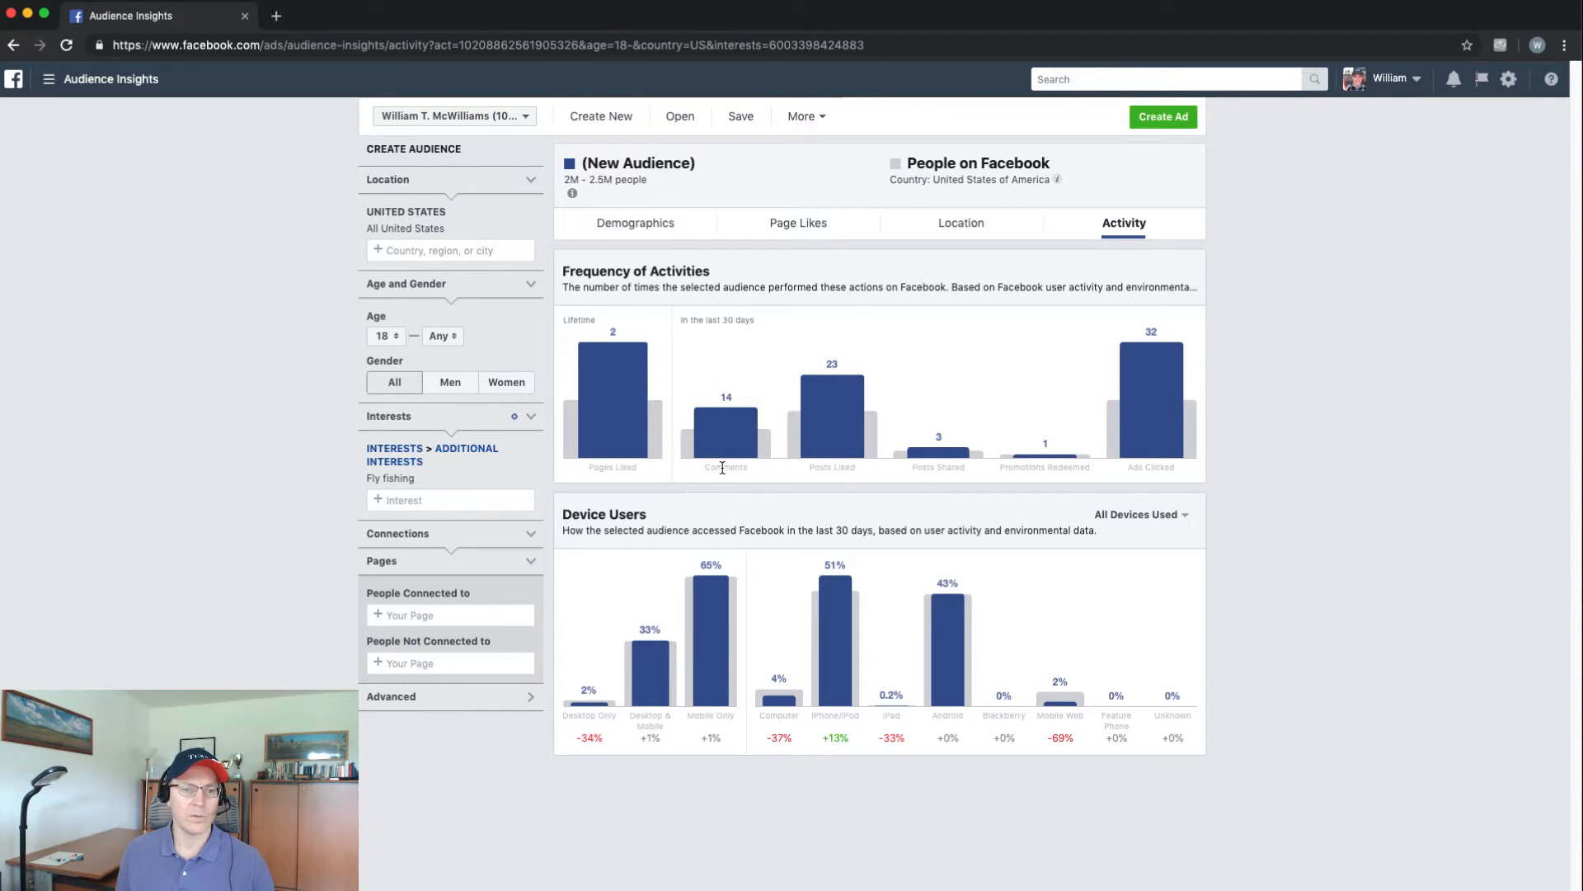
pyautogui.moveTo(734, 436)
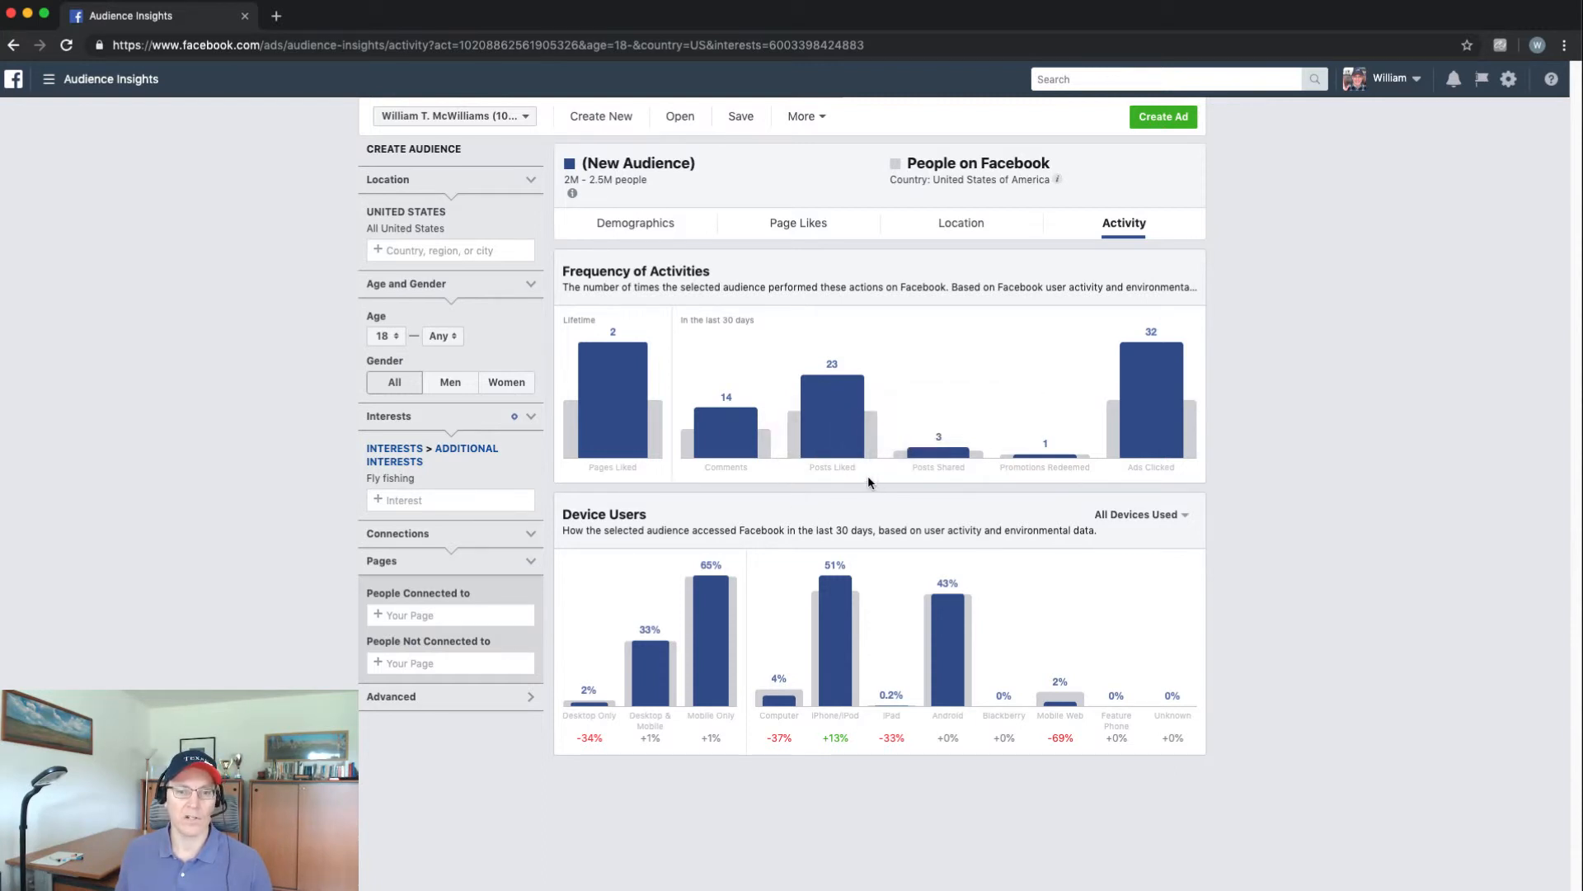
pyautogui.moveTo(867, 437)
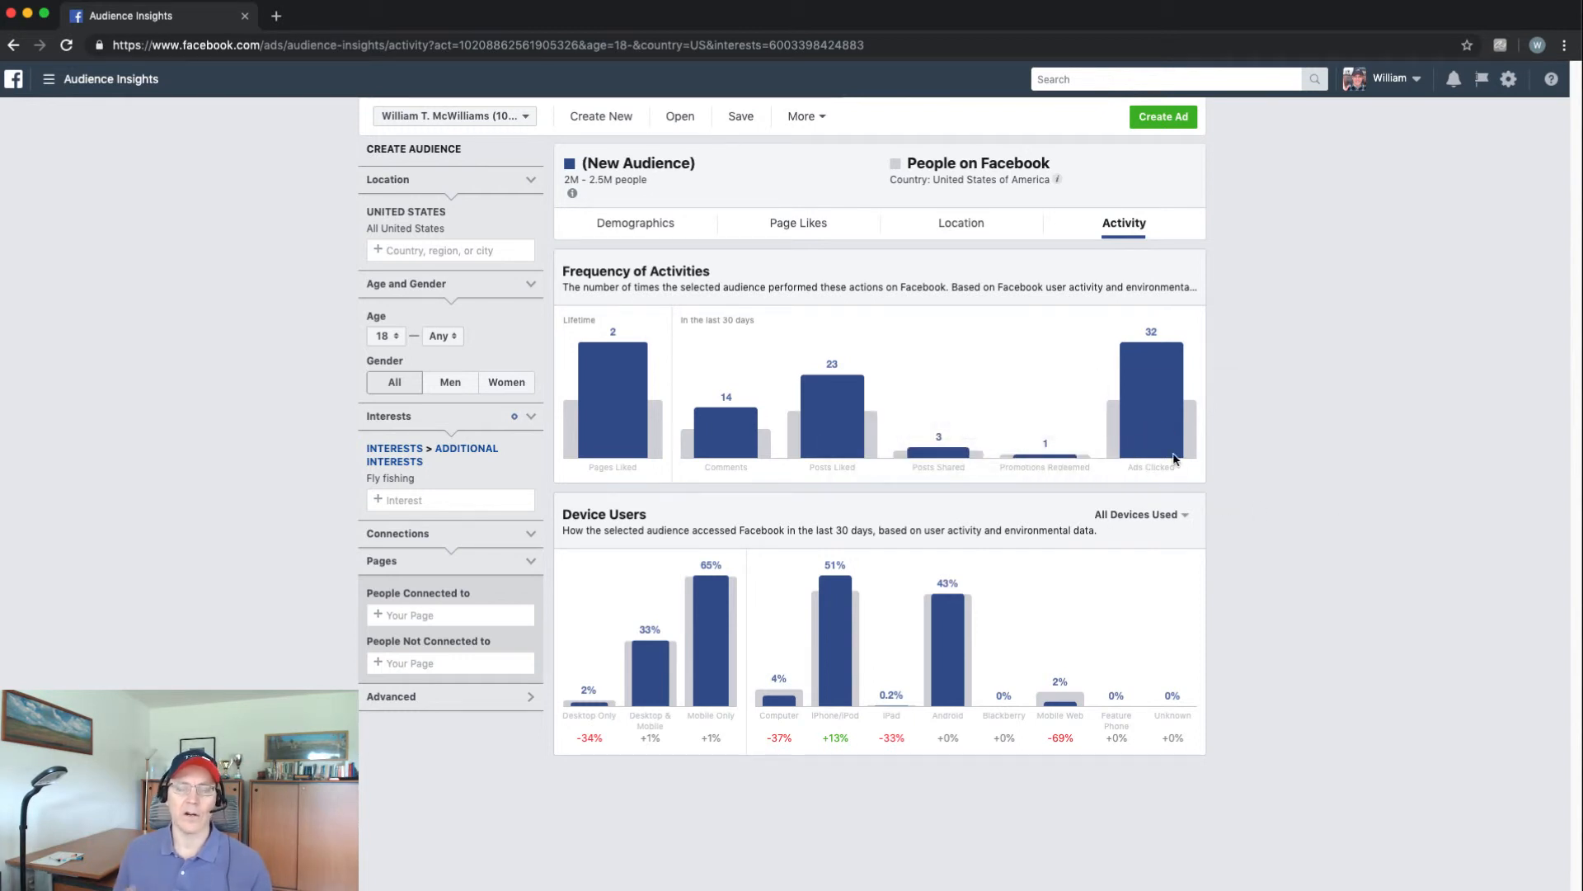
pyautogui.moveTo(1160, 386)
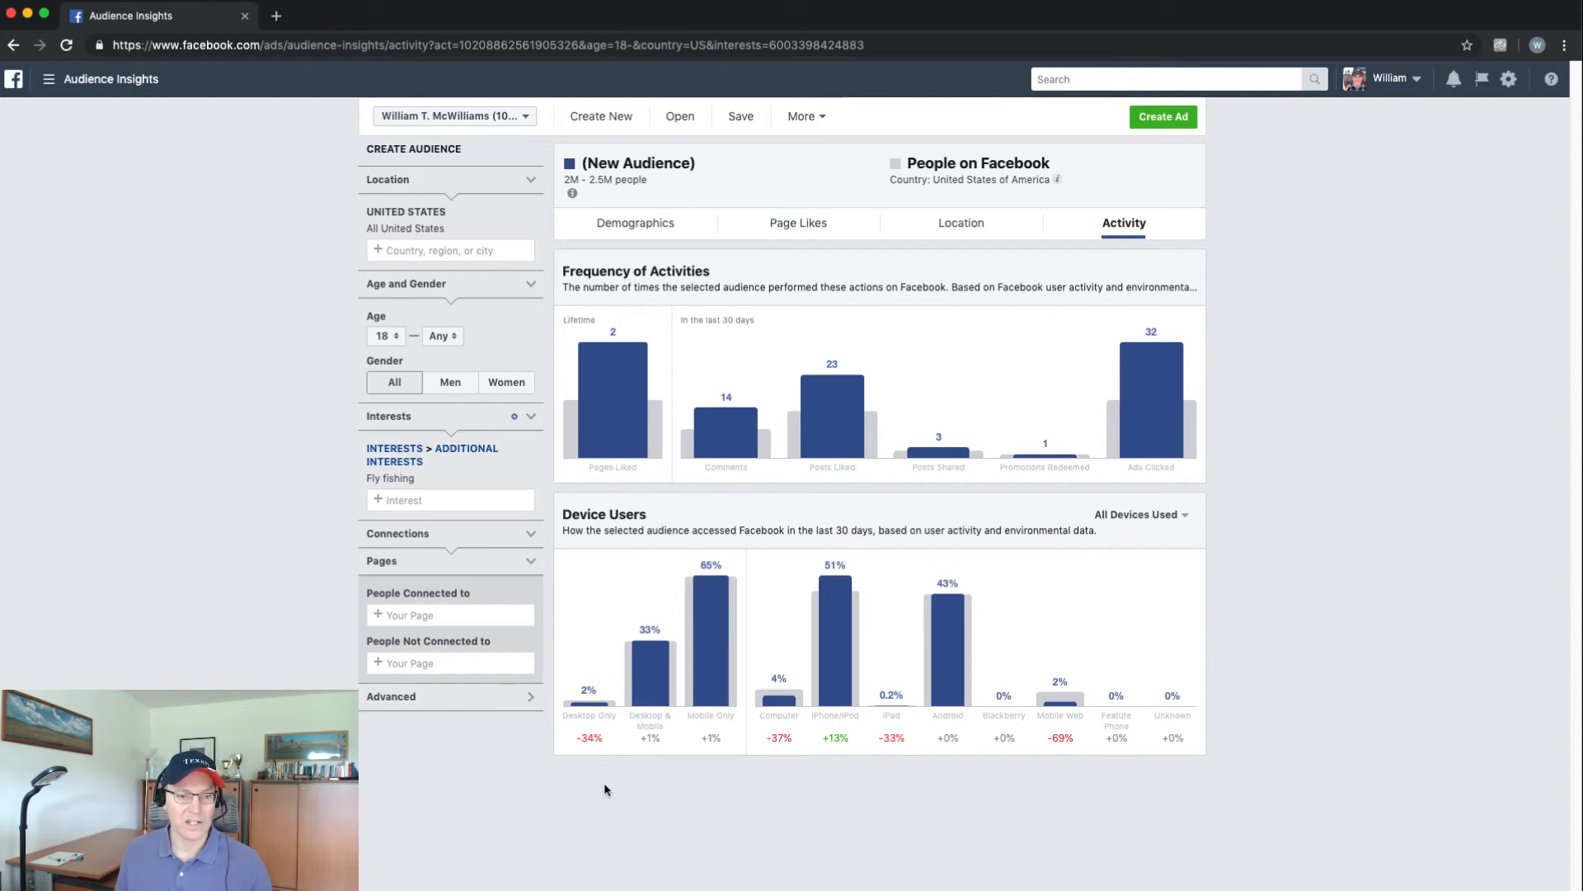
# Compare the audience's device usage with all Facebook users, checking the desktop-only and iPhone/iPod groups
pyautogui.moveTo(593, 733)
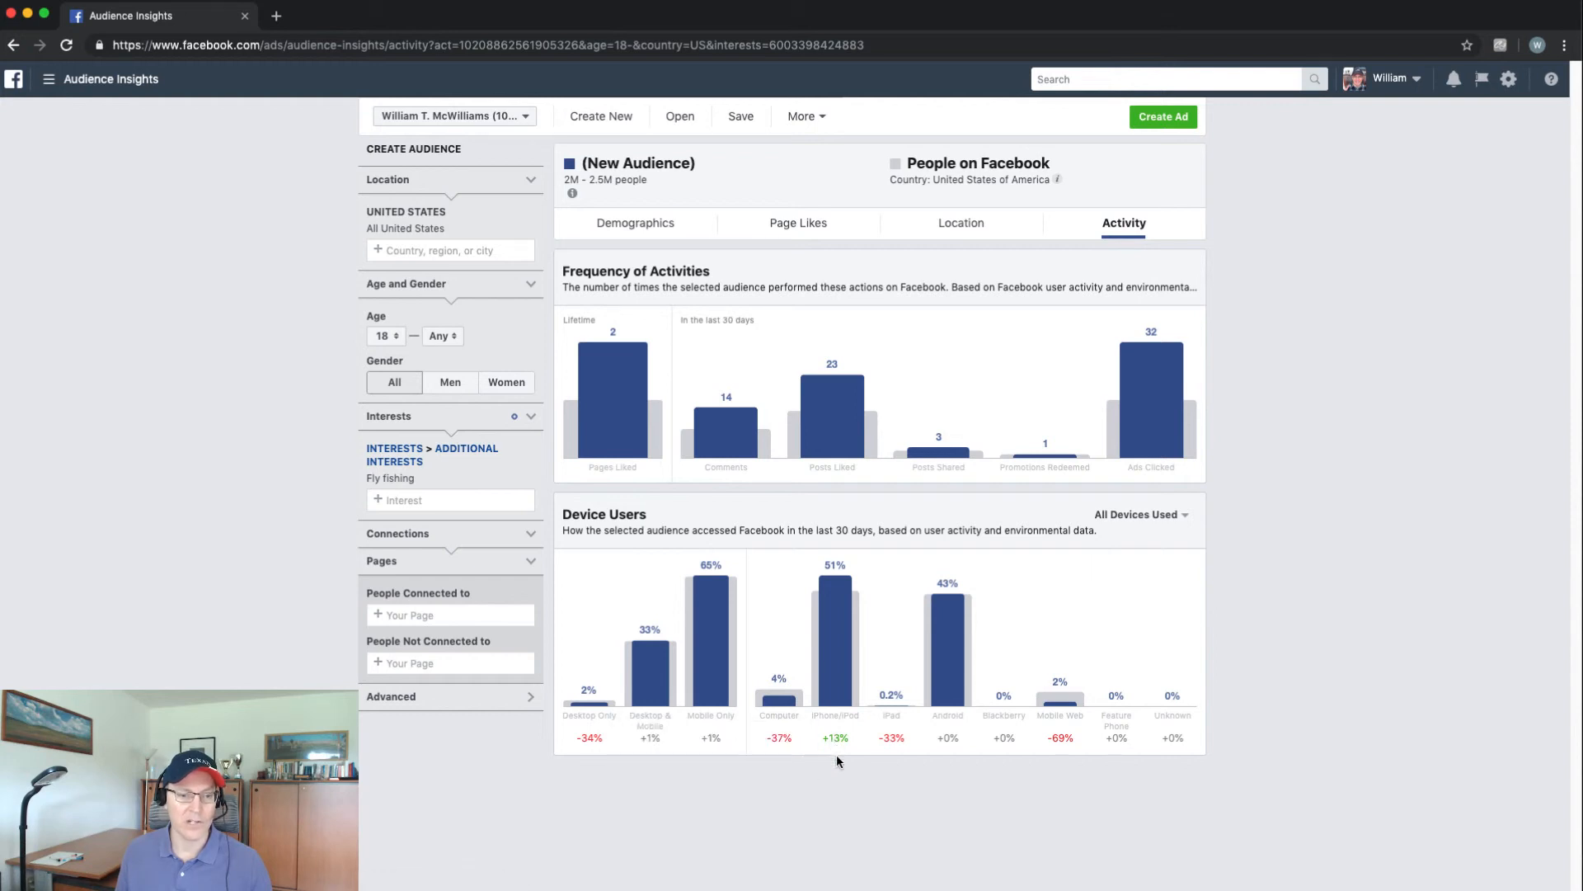
pyautogui.moveTo(843, 738)
pyautogui.moveTo(837, 639)
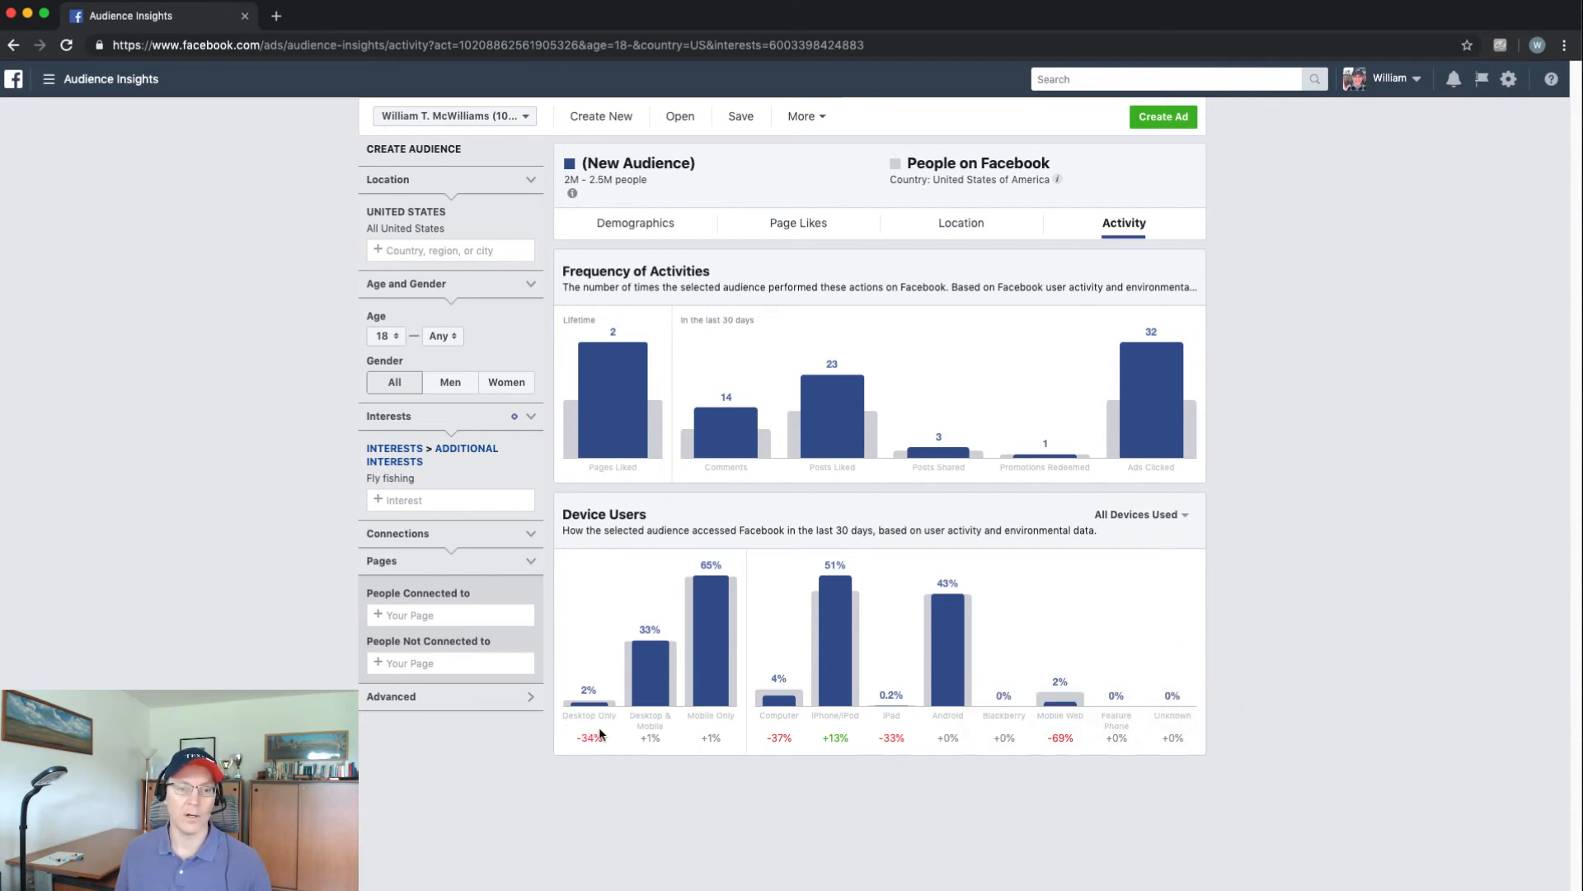
pyautogui.moveTo(602, 733)
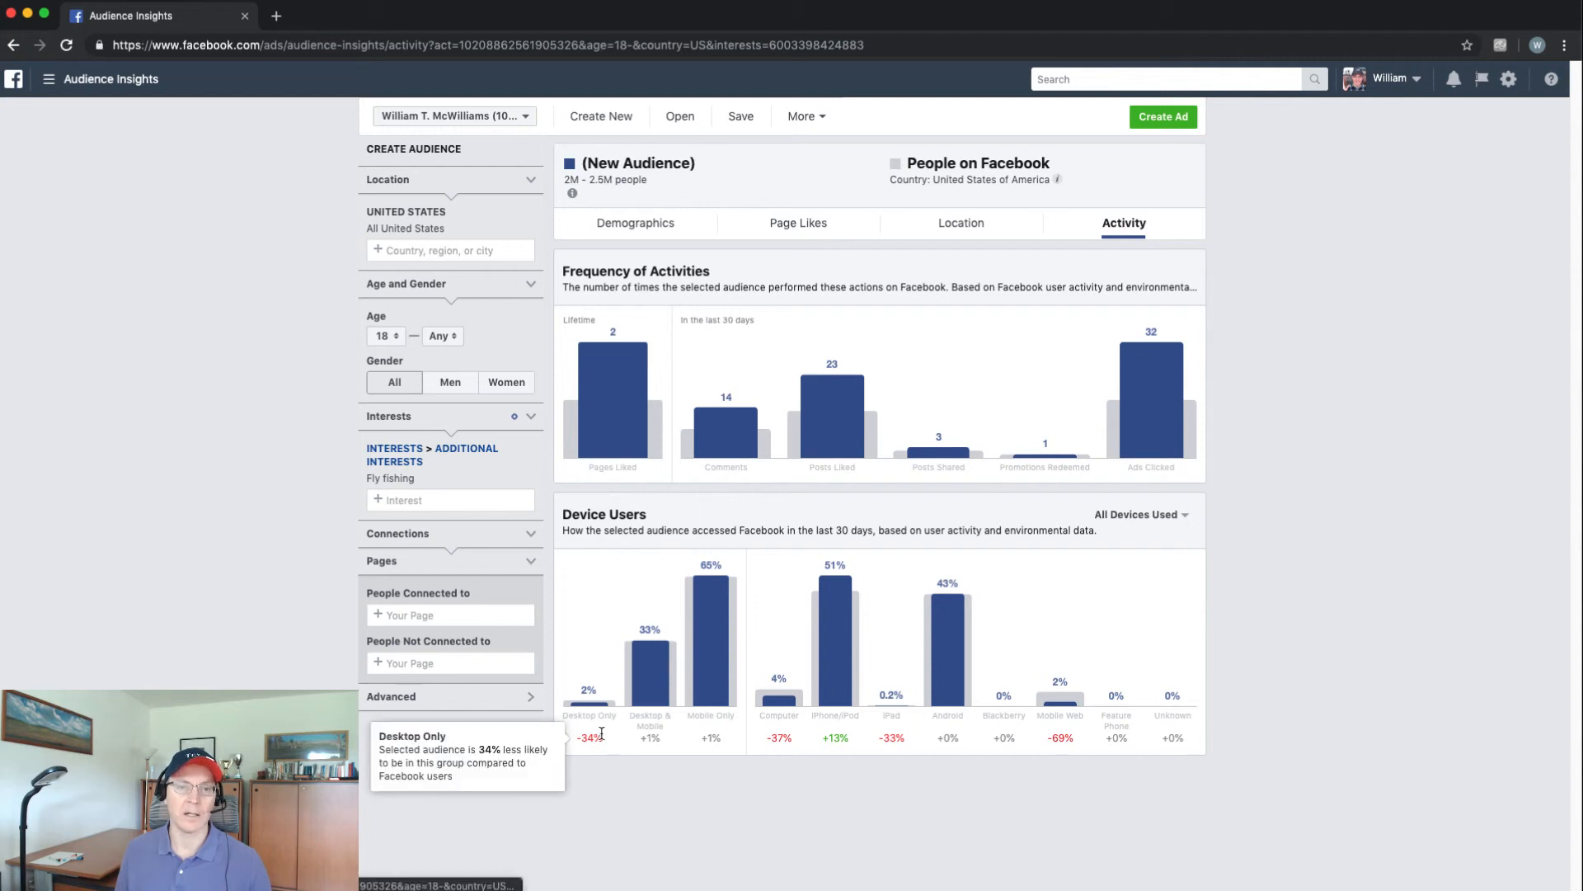